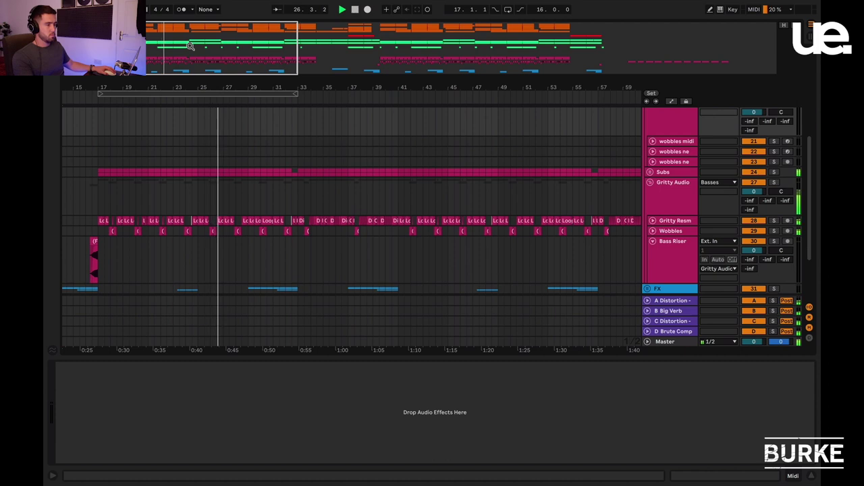
Switch to Session View, solo the wobbles midi track and play its first clip, stopping playback after listening
{"action": "key", "text": "Tab"}
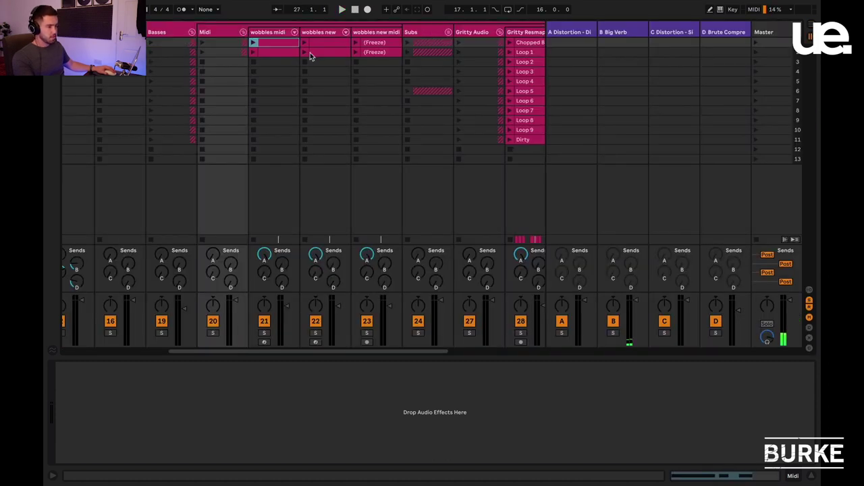
{"action": "left_click", "coordinate": [284, 34]}
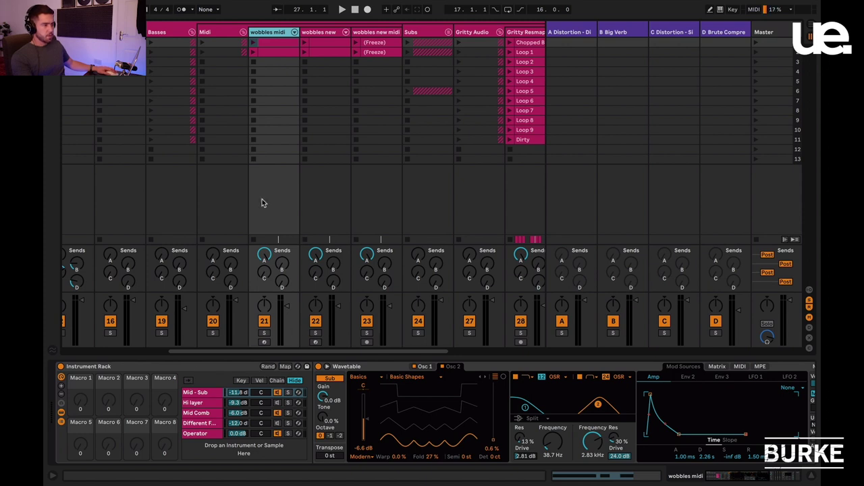
{"action": "left_click", "coordinate": [264, 333]}
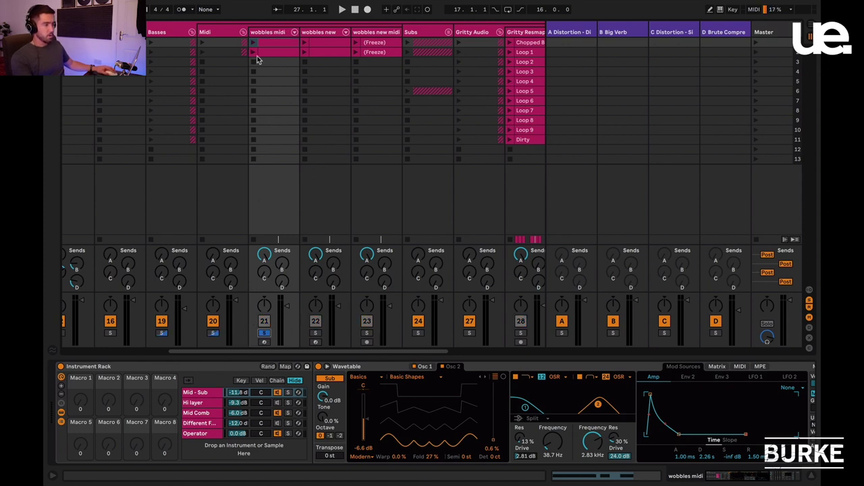
{"action": "left_click", "coordinate": [282, 42]}
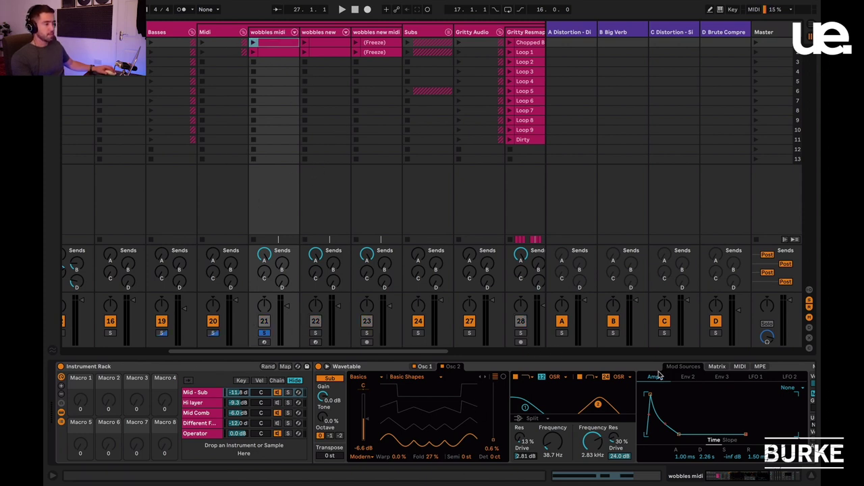
{"action": "left_click", "coordinate": [253, 42]}
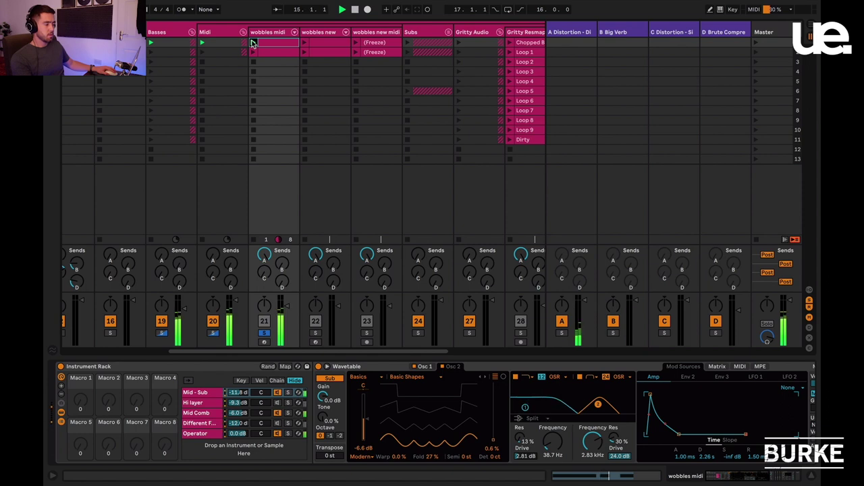
{"action": "key", "text": "space"}
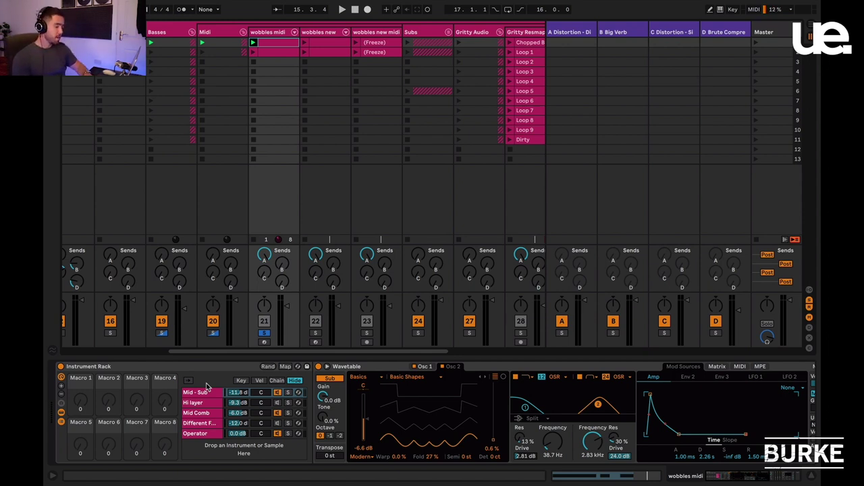
Audition the Mid - Sub chain of the wobbles midi Instrument Rack in solo
{"action": "left_click", "coordinate": [201, 394]}
{"action": "left_click", "coordinate": [289, 393]}
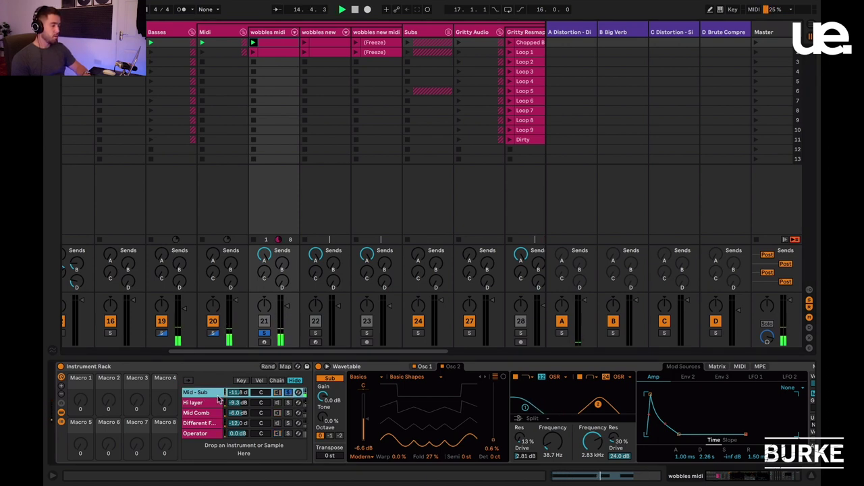
{"action": "key", "text": "space"}
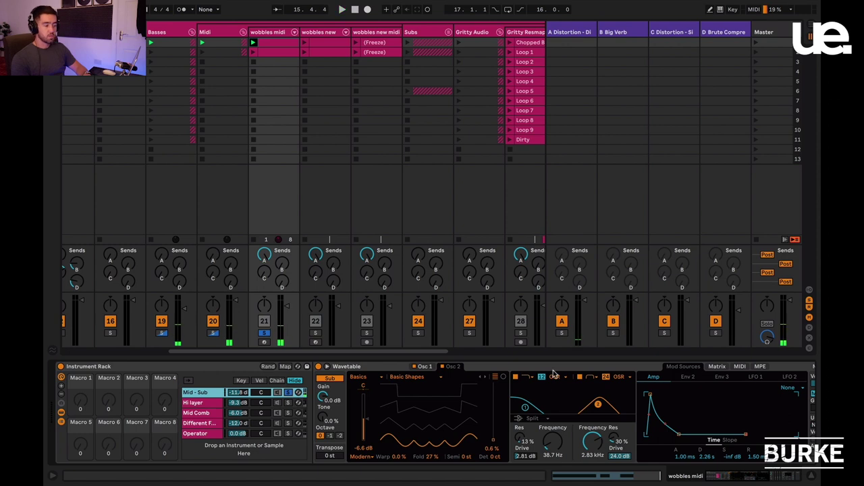
Compare the Osc 1 and Osc 2 settings in the Mid - Sub chain's Wavetable
{"action": "left_click", "coordinate": [423, 367]}
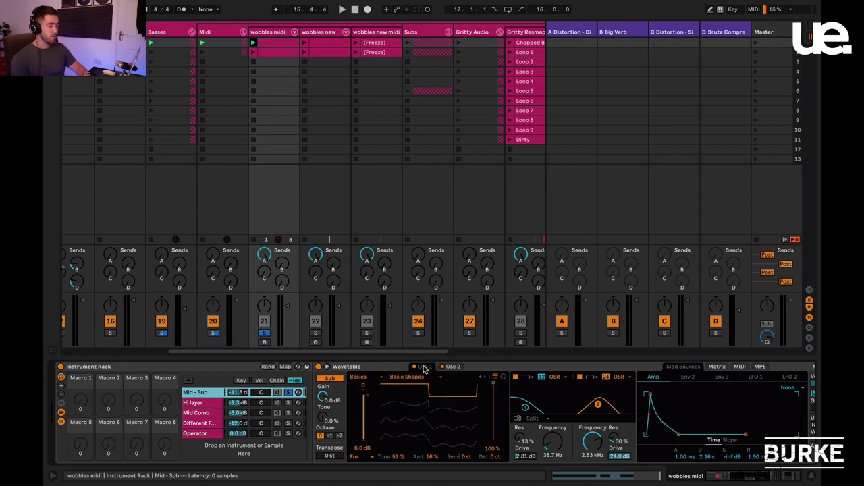
{"action": "left_click", "coordinate": [458, 366]}
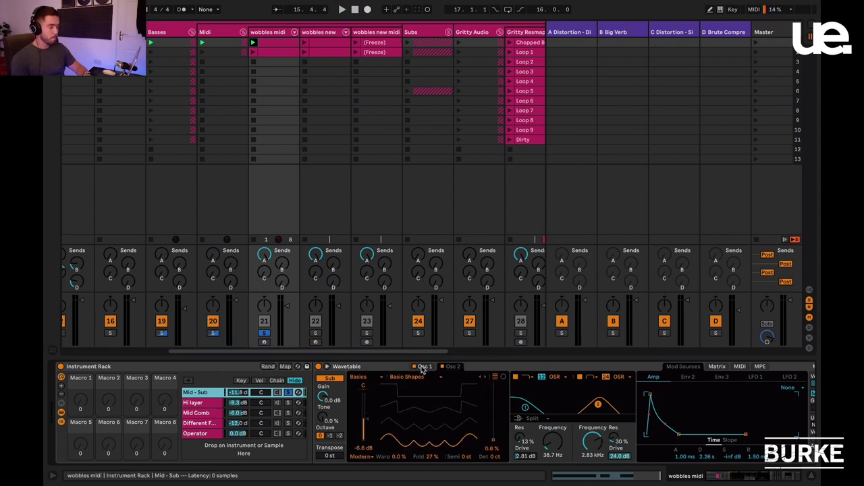
{"action": "left_click", "coordinate": [423, 367]}
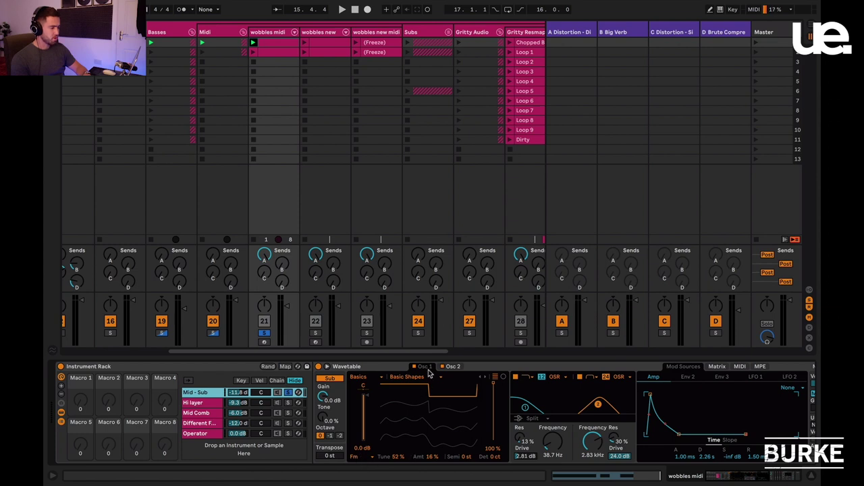
{"action": "left_click", "coordinate": [453, 367]}
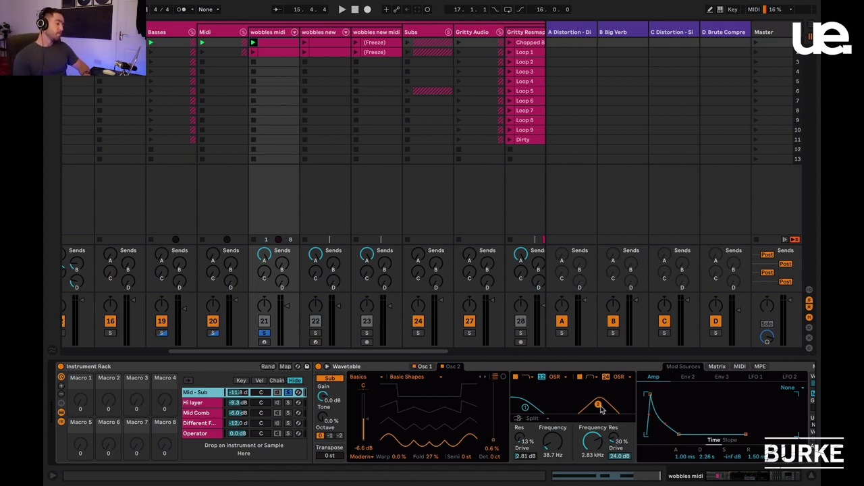
Switch the solo to the Mid Comb chain, inspect both of its Wavetable oscillators, and unsolo the chain
{"action": "left_click", "coordinate": [195, 414]}
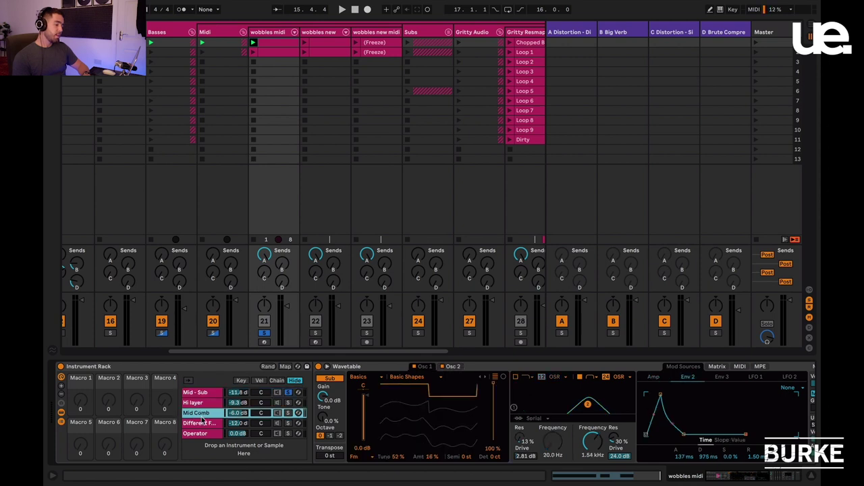
{"action": "left_click", "coordinate": [290, 393]}
{"action": "left_click", "coordinate": [288, 413]}
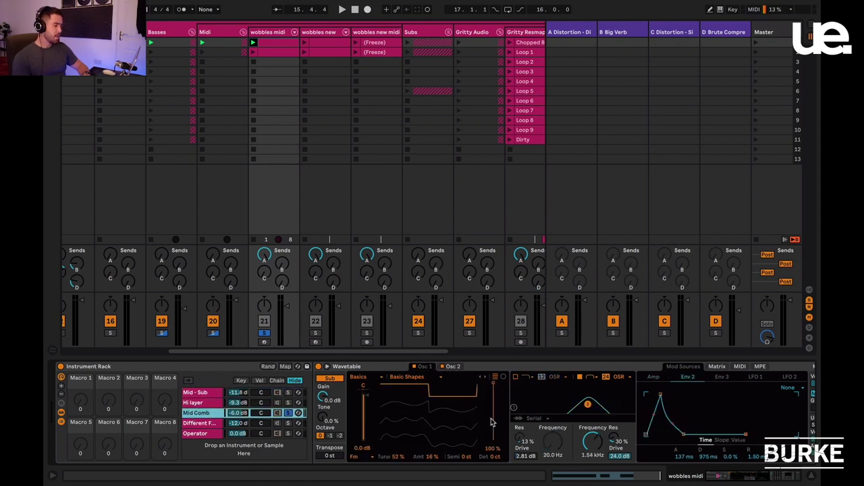
{"action": "left_click", "coordinate": [451, 368]}
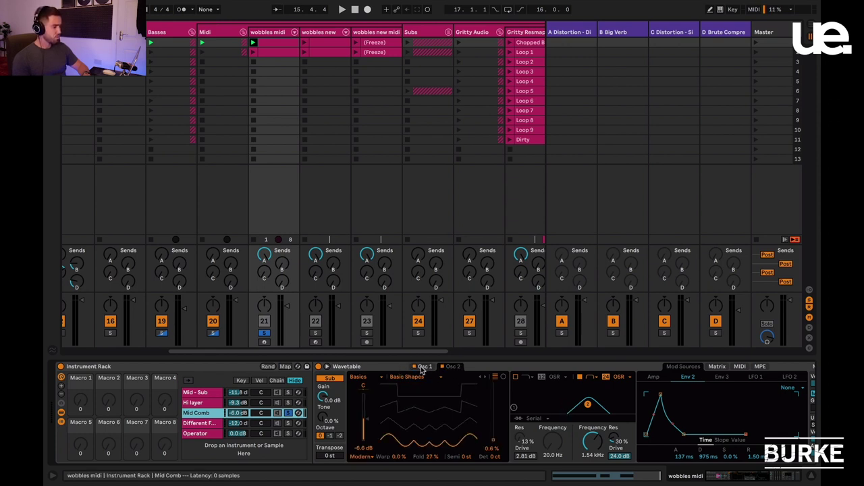
{"action": "left_click", "coordinate": [423, 368]}
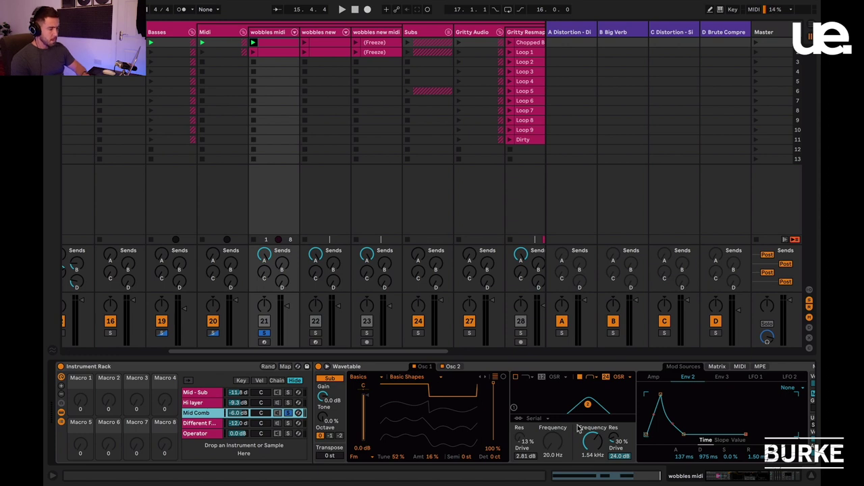
{"action": "left_click", "coordinate": [287, 412]}
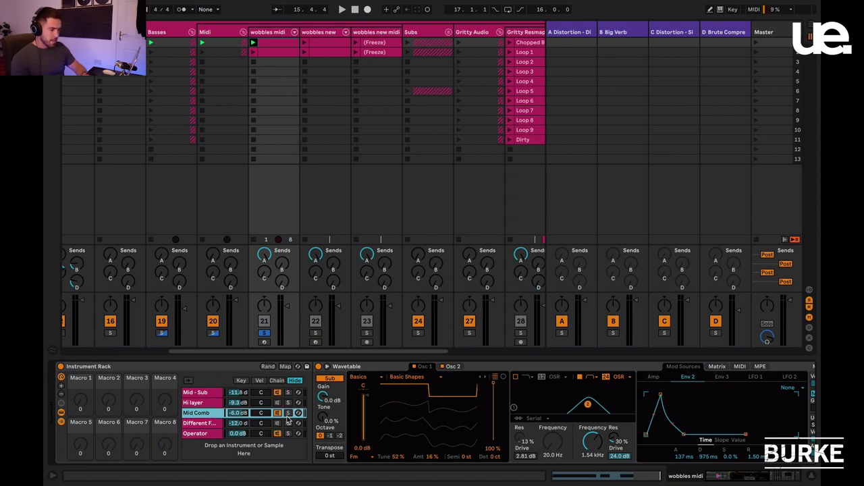
Show the Operator chain's synth and audition the Mid - Sub, Mid Comb and Operator chains one at a time in solo
{"action": "left_click", "coordinate": [201, 434]}
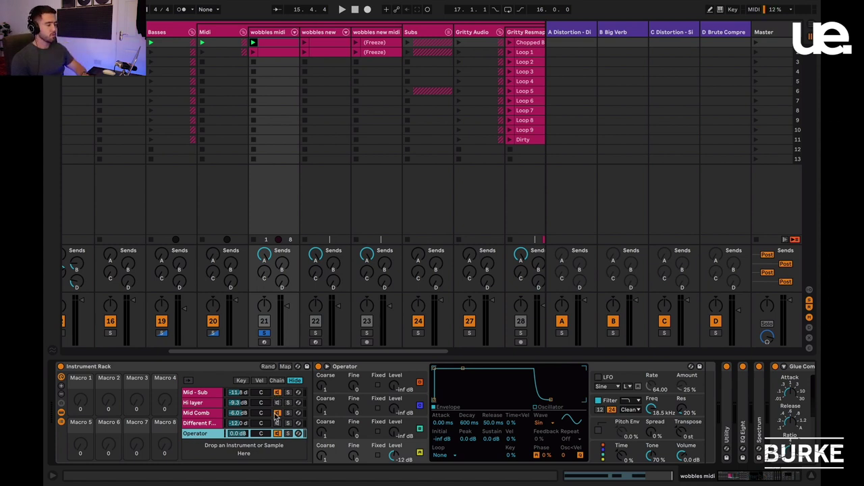
{"action": "left_click", "coordinate": [288, 395]}
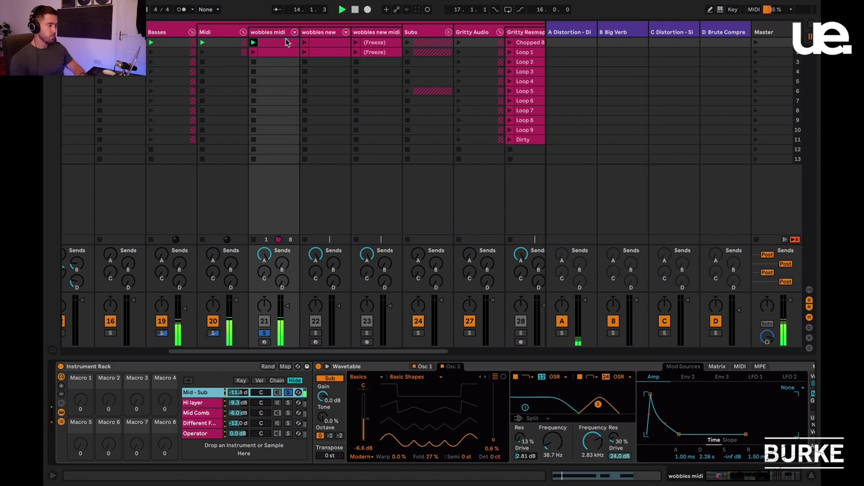
{"action": "left_click", "coordinate": [286, 413]}
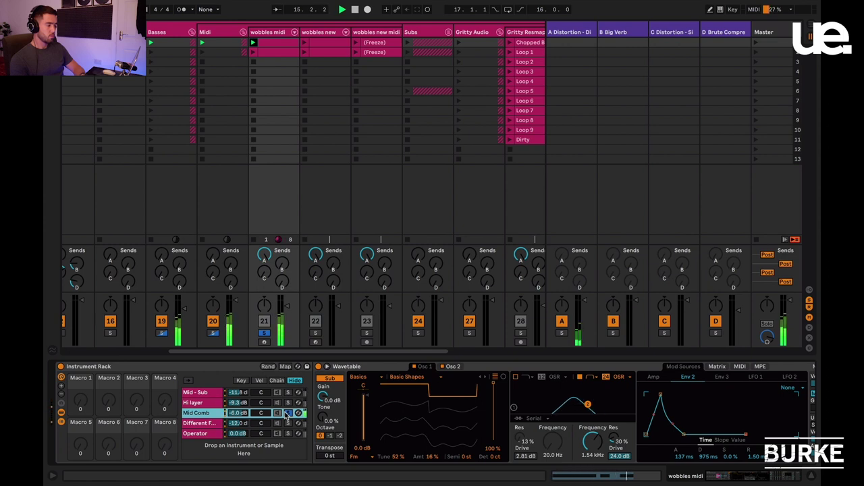
{"action": "left_click", "coordinate": [287, 434]}
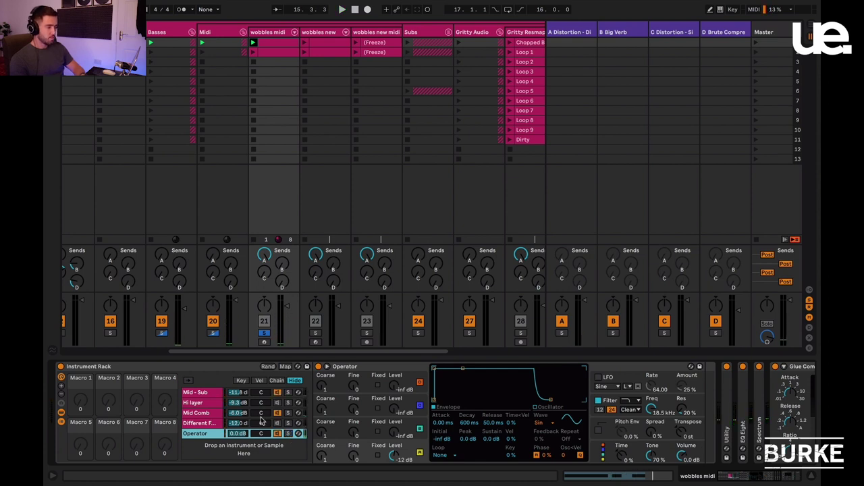
Compare the Wavetable settings of the Mid Comb and Mid - Sub chains
{"action": "left_click", "coordinate": [217, 414]}
{"action": "left_click", "coordinate": [209, 394]}
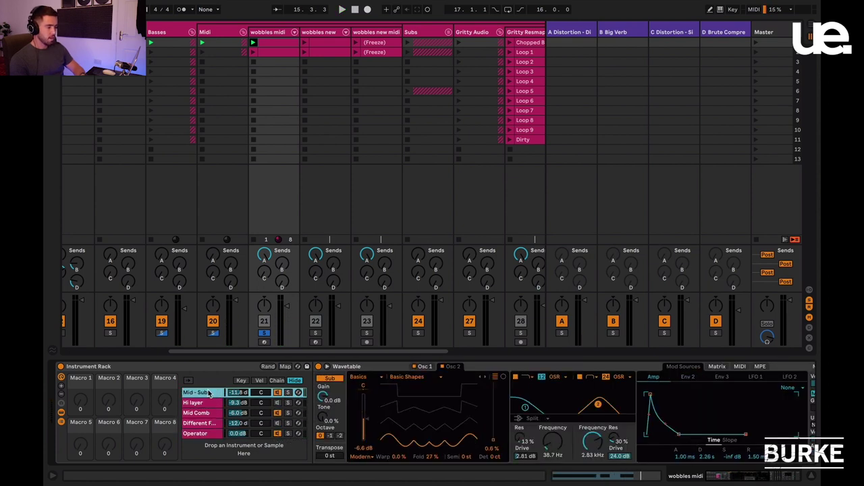
{"action": "left_click", "coordinate": [200, 414]}
{"action": "left_click", "coordinate": [202, 396]}
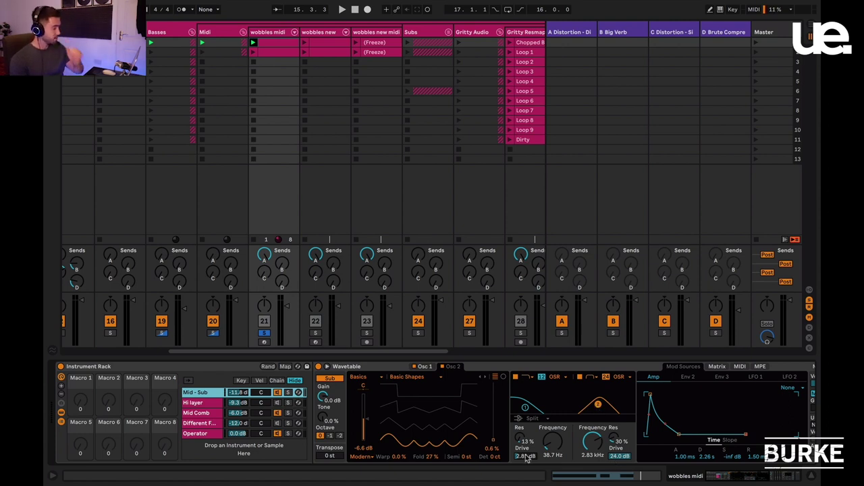
Unfold the wobbles midi track's EQ Eight to inspect its curve, and fold it again
{"action": "scroll", "coordinate": [624, 417], "scroll_direction": "right", "scroll_amount": 8}
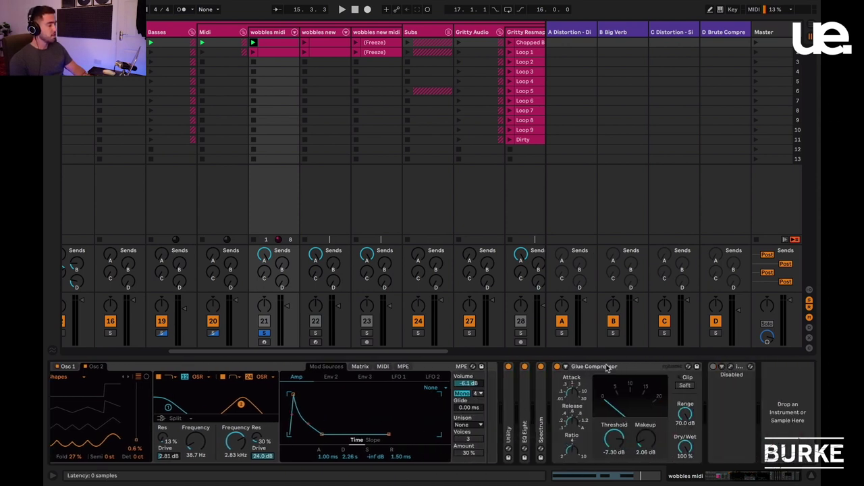
{"action": "double_click", "coordinate": [525, 409]}
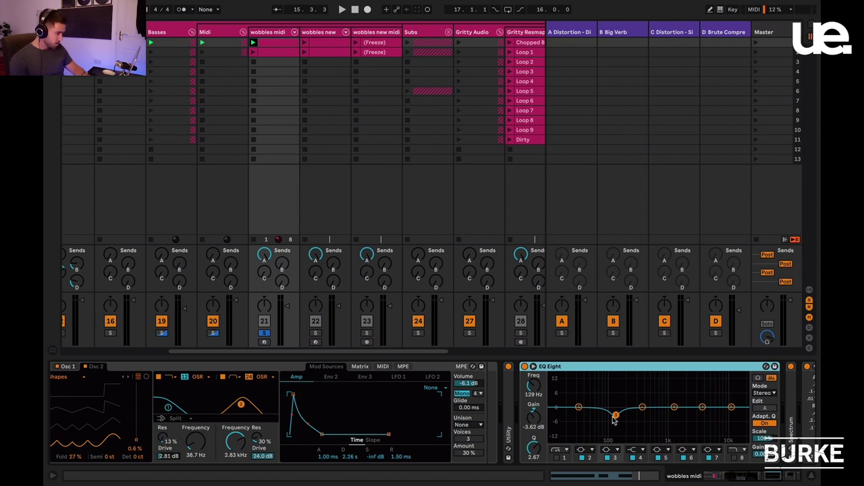
{"action": "double_click", "coordinate": [639, 365]}
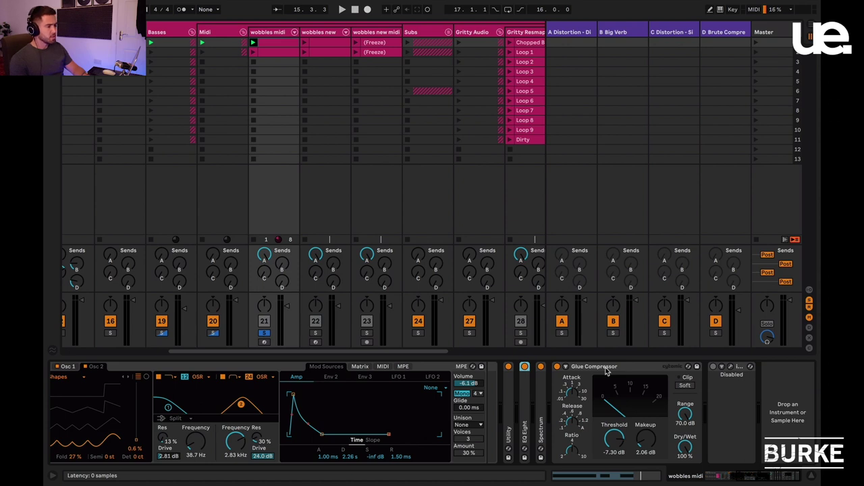
Play the soloed wobbles midi clip to check how the Glue Compressor responds, and stop playback
{"action": "scroll", "coordinate": [319, 320], "scroll_direction": "left", "scroll_amount": 3}
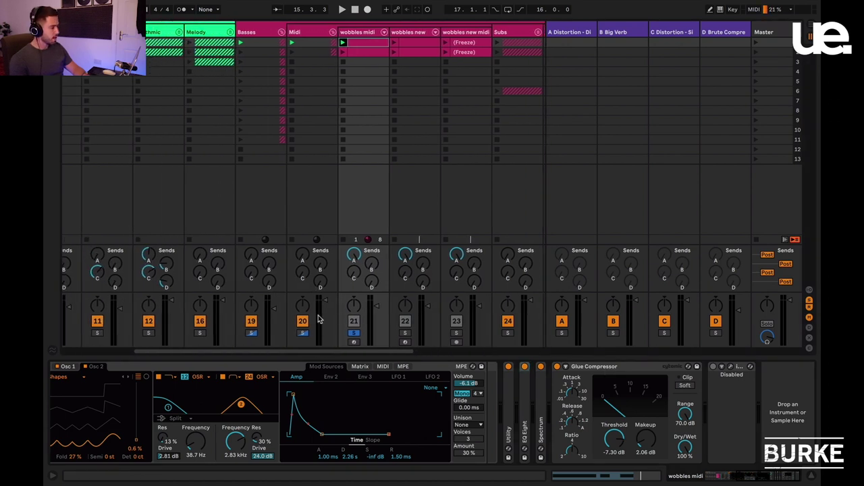
{"action": "key", "text": "space"}
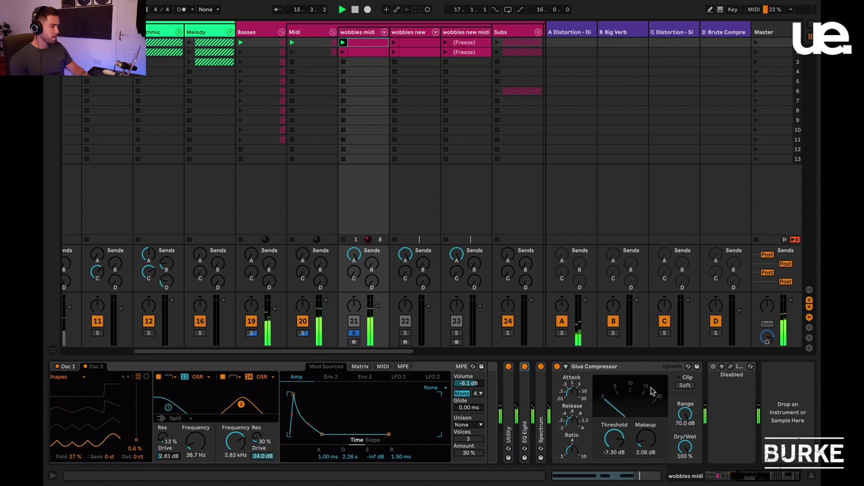
{"action": "key", "text": "space"}
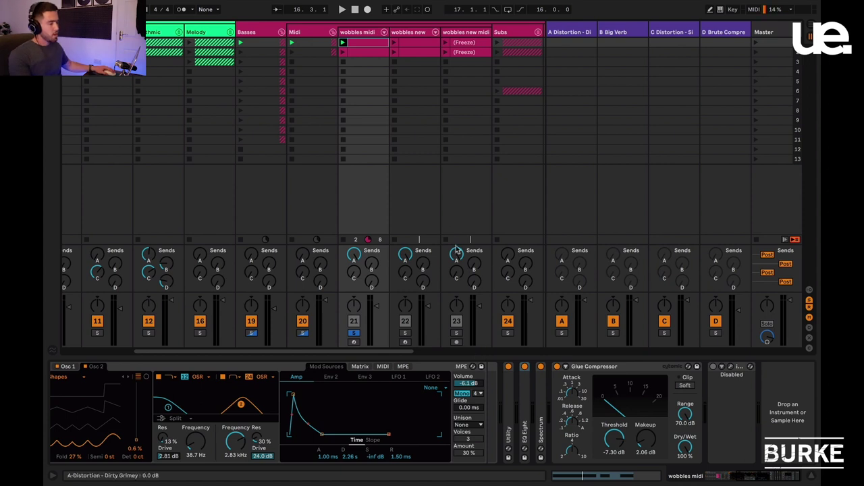
Unsolo the wobbles midi track and stop its clip
{"action": "left_click", "coordinate": [349, 333]}
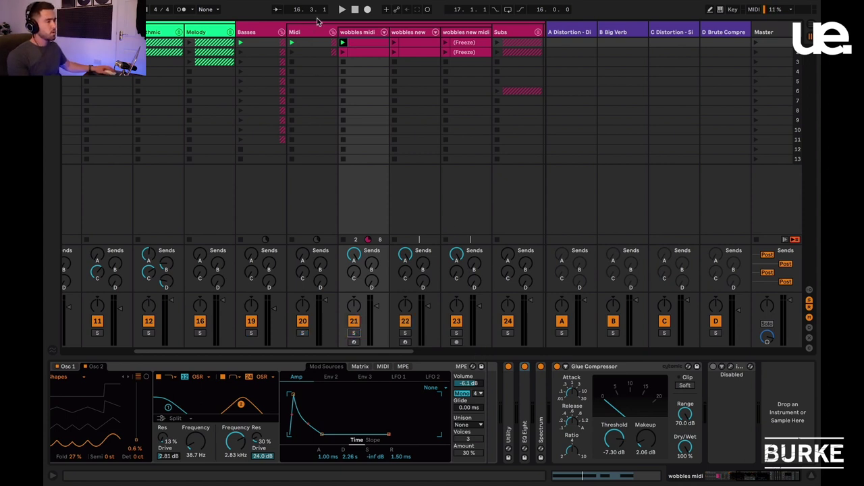
{"action": "left_click", "coordinate": [344, 63]}
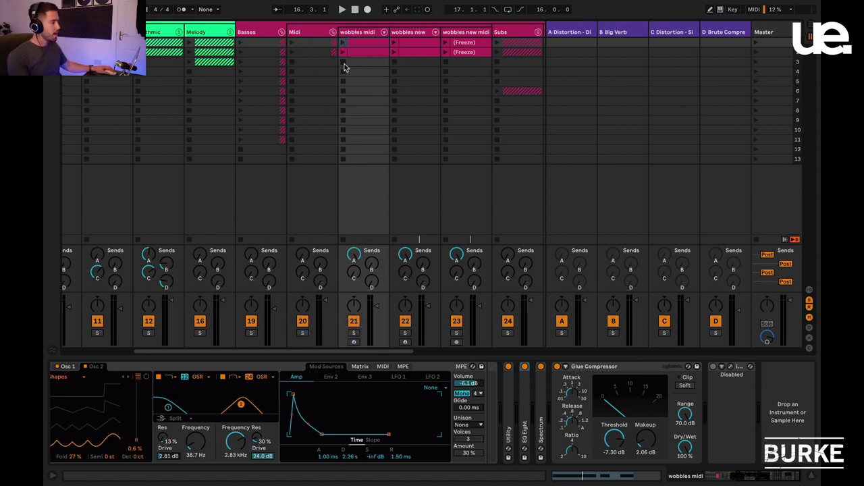
Show the effect rack on the A Distortion return track and unfold its first Auto Filter
{"action": "left_click", "coordinate": [570, 32]}
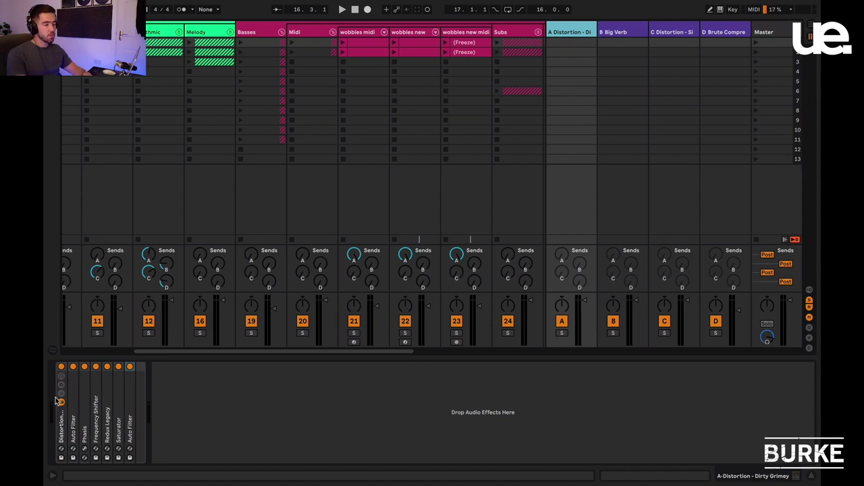
{"action": "double_click", "coordinate": [61, 431]}
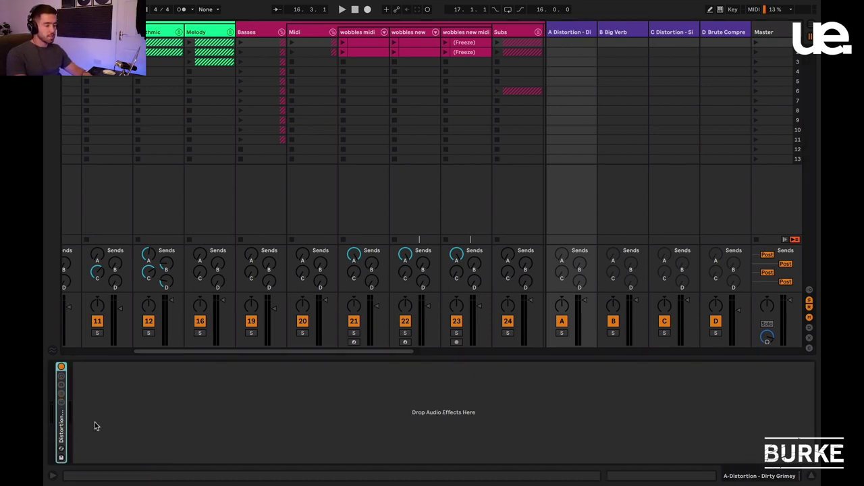
{"action": "double_click", "coordinate": [61, 431]}
{"action": "double_click", "coordinate": [73, 426]}
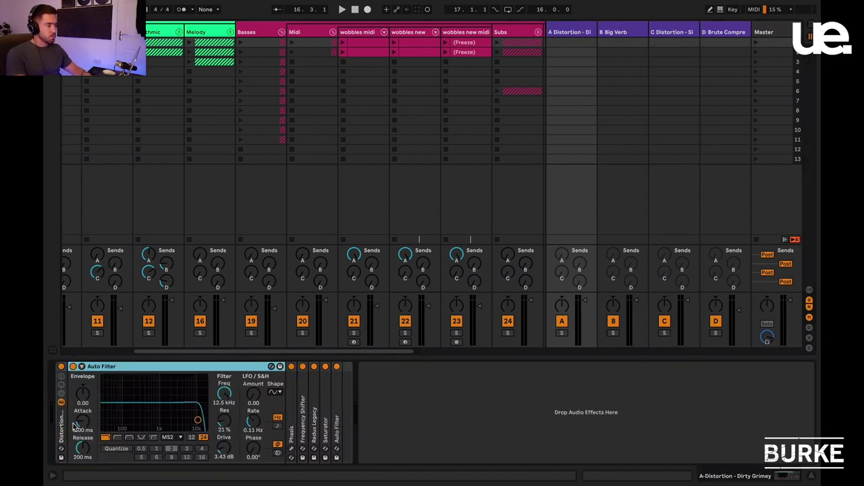
{"action": "left_click", "coordinate": [564, 31]}
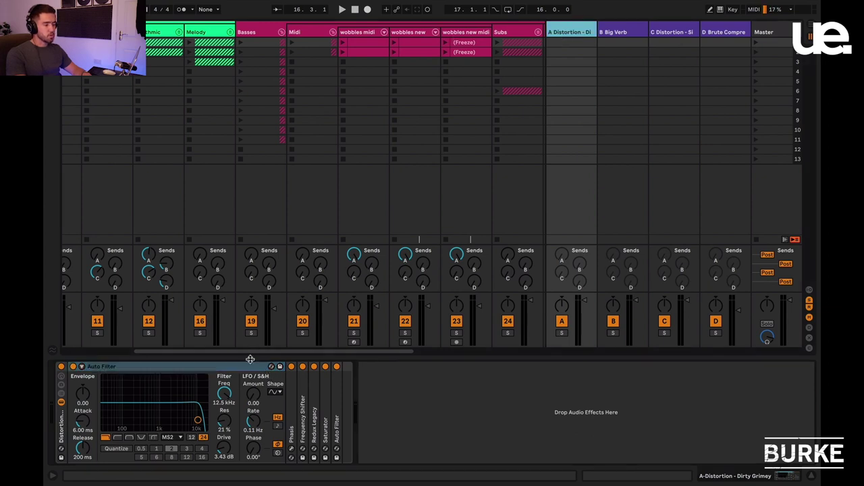
Unfold the Phasis, Frequency Shifter, Redux Legacy, Saturator and final Auto Filter devices in the A Distortion rack
{"action": "double_click", "coordinate": [293, 402]}
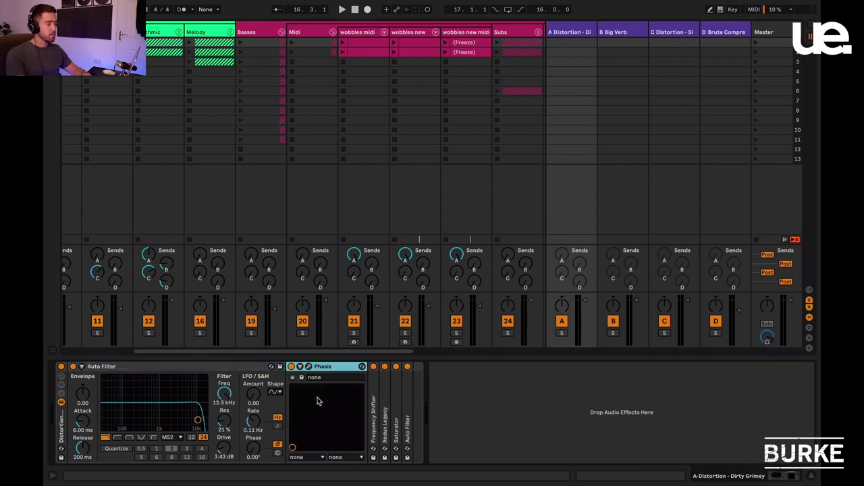
{"action": "double_click", "coordinate": [374, 393]}
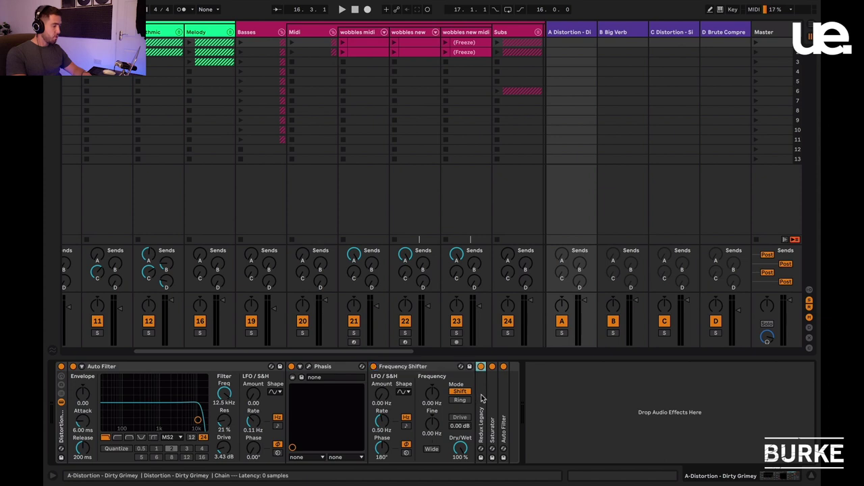
{"action": "double_click", "coordinate": [481, 399]}
{"action": "double_click", "coordinate": [516, 394]}
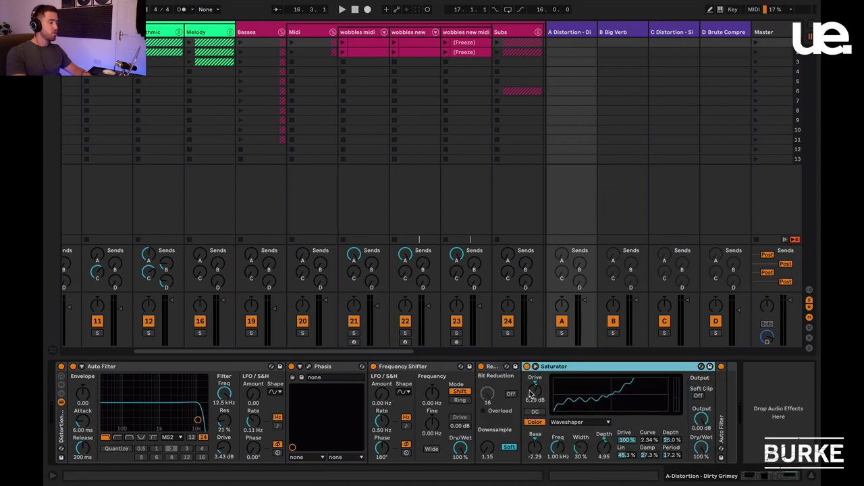
{"action": "double_click", "coordinate": [722, 409]}
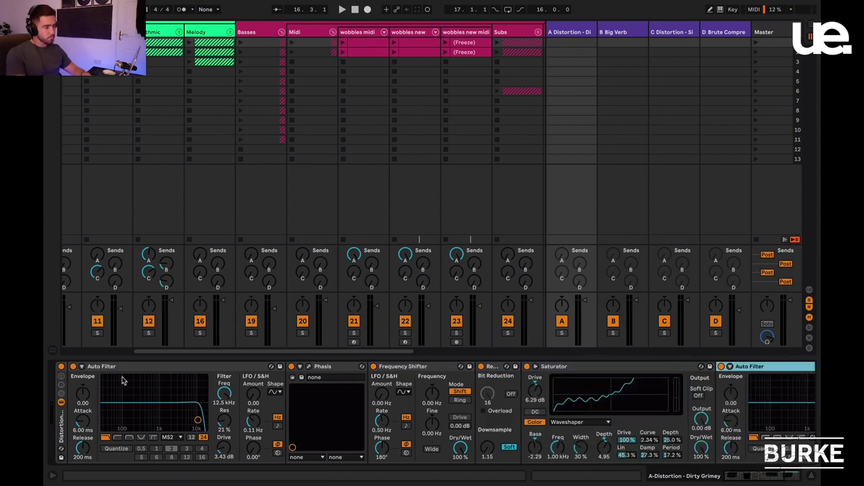
Try the first Auto Filter at 72.7 Hz with 125% resonance, and undo the change
{"action": "left_click_drag", "start_coordinate": [123, 380], "coordinate": [119, 380]}
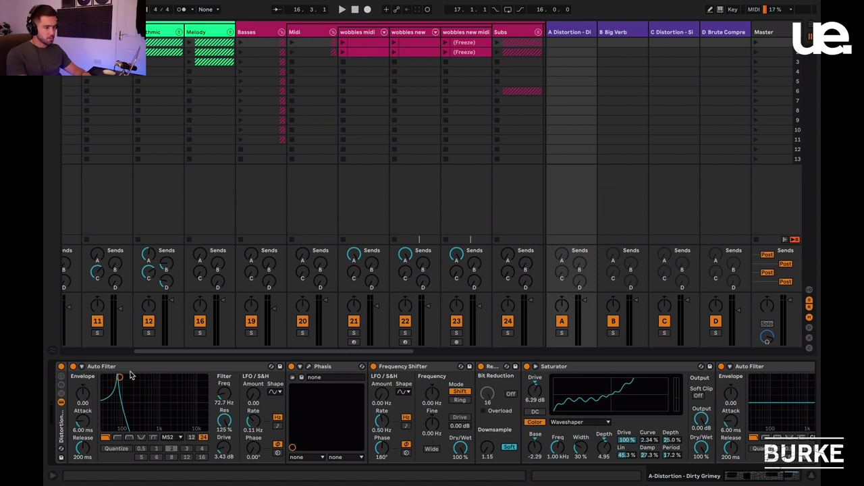
{"action": "key", "text": "ctrl+z"}
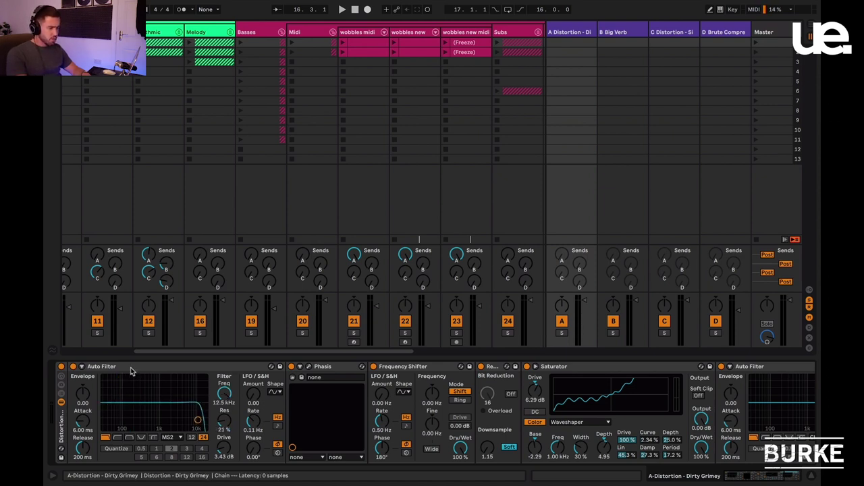
{"action": "left_click", "coordinate": [130, 368]}
Open the Phasis plug-in window to inspect its settings, and close it
{"action": "scroll", "coordinate": [223, 373], "scroll_direction": "right", "scroll_amount": 2}
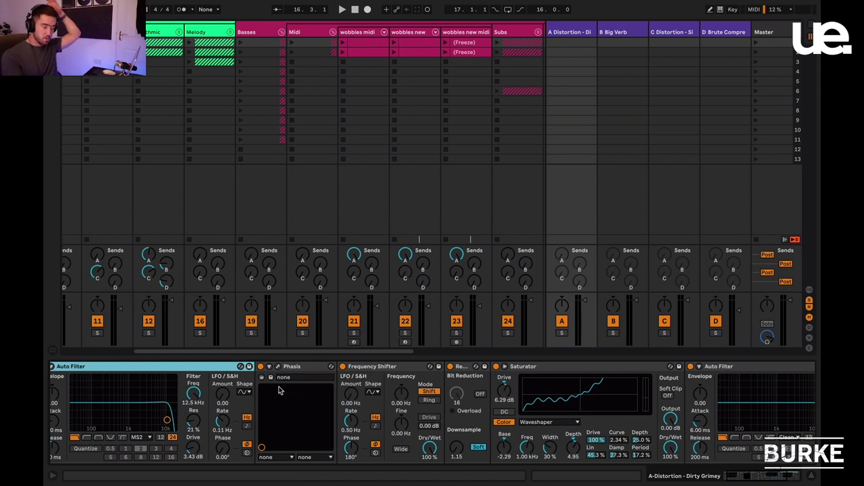
{"action": "left_click", "coordinate": [299, 370]}
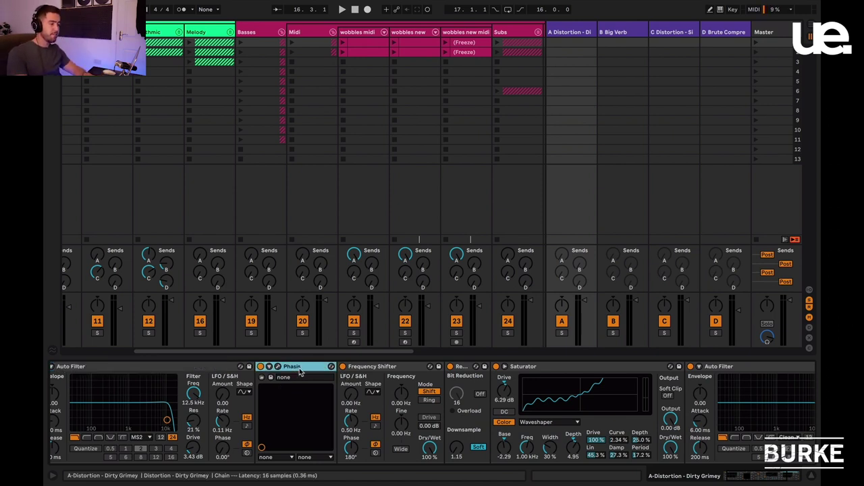
{"action": "left_click", "coordinate": [277, 366]}
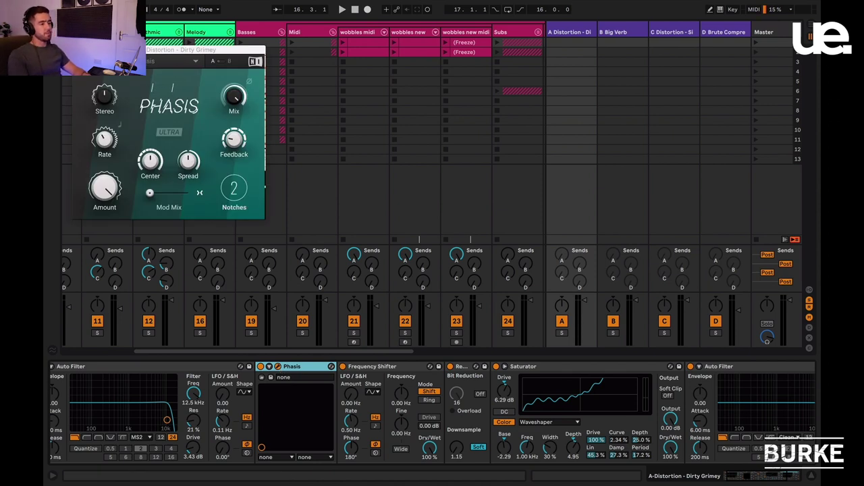
{"action": "left_click", "coordinate": [363, 419]}
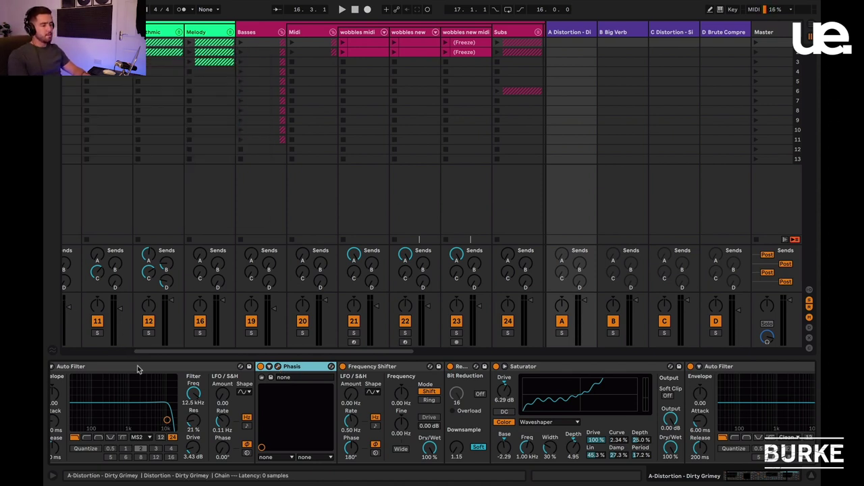
Inspect the Frequency Shifter, and fold it together with the first Auto Filter and Phasis
{"action": "scroll", "coordinate": [138, 373], "scroll_direction": "right", "scroll_amount": 3}
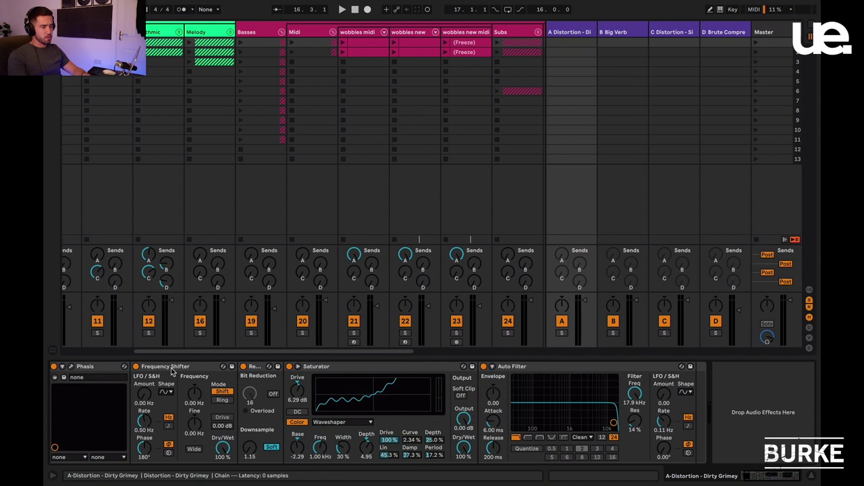
{"action": "double_click", "coordinate": [101, 368]}
{"action": "left_click", "coordinate": [113, 370]}
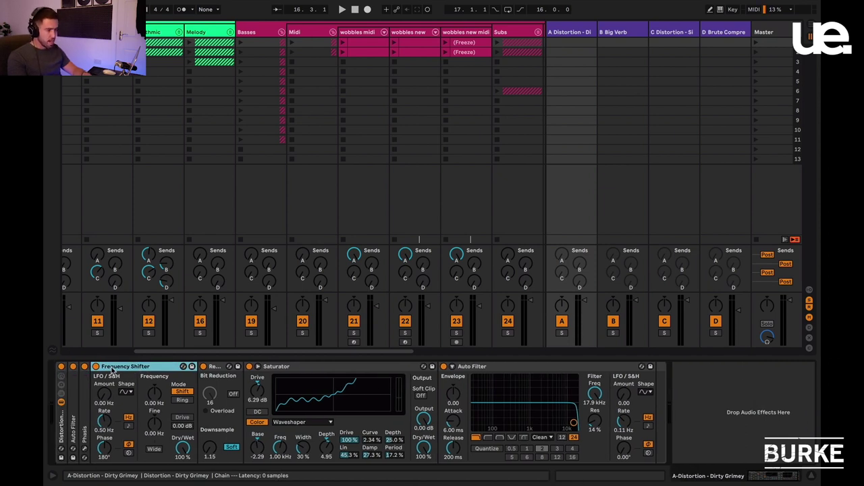
{"action": "double_click", "coordinate": [114, 368]}
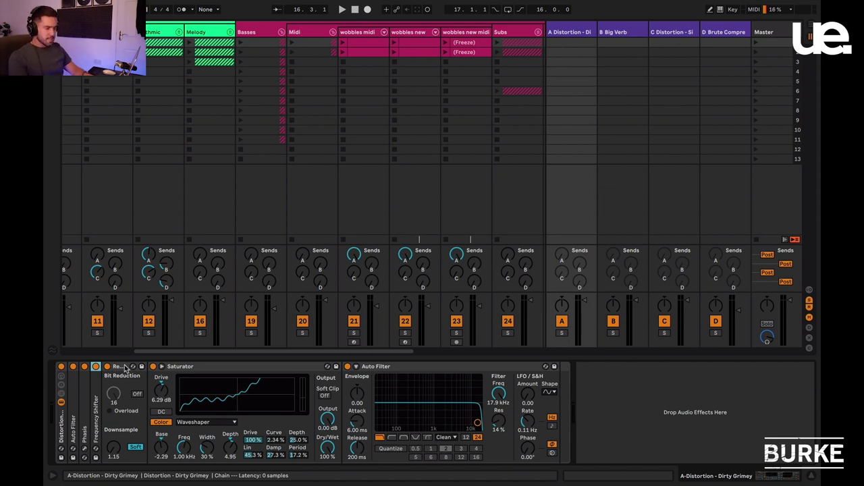
Inspect the Redux Legacy settings, and fold it along with the Saturator and the last Auto Filter
{"action": "left_click", "coordinate": [123, 367]}
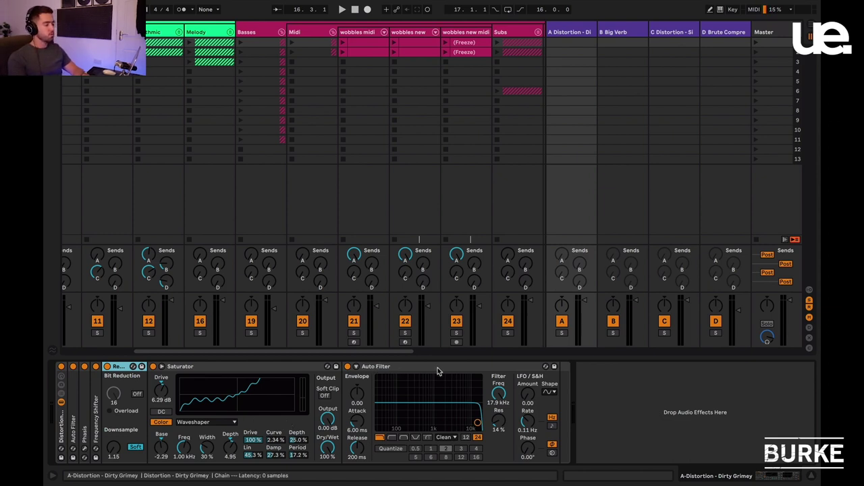
{"action": "double_click", "coordinate": [199, 368]}
{"action": "double_click", "coordinate": [223, 366]}
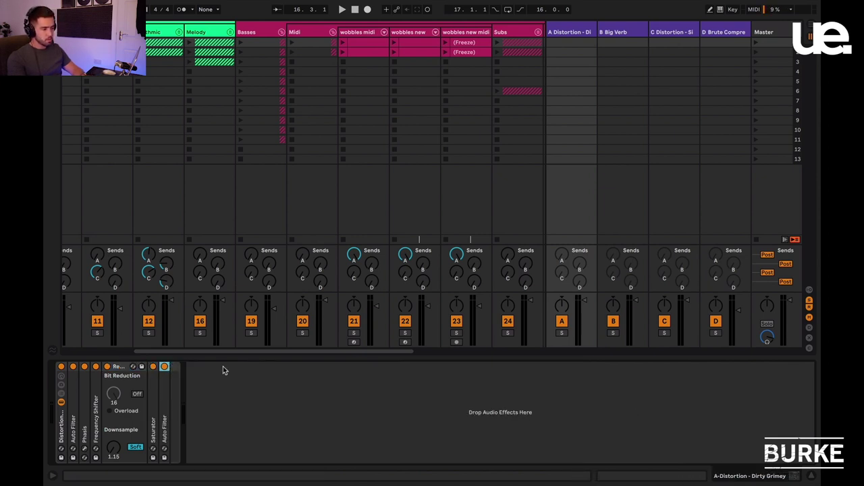
{"action": "double_click", "coordinate": [119, 367]}
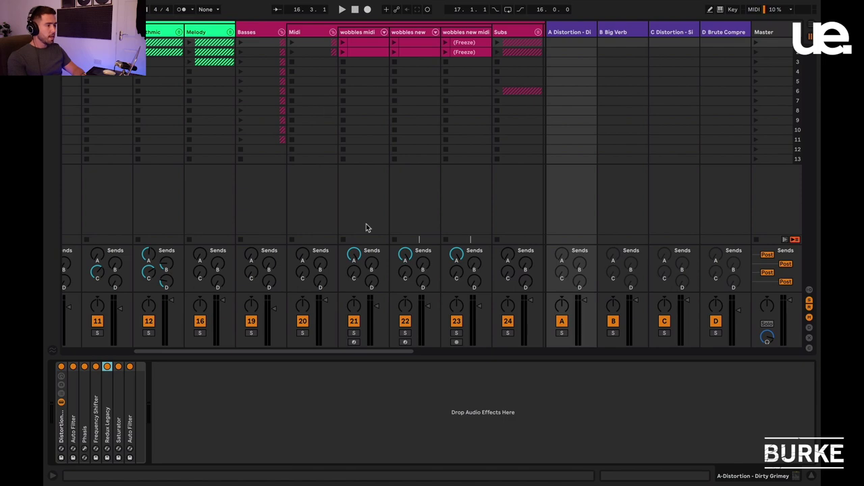
Compare the device chains of the wobbles midi and wobbles new tracks
{"action": "left_click", "coordinate": [365, 35]}
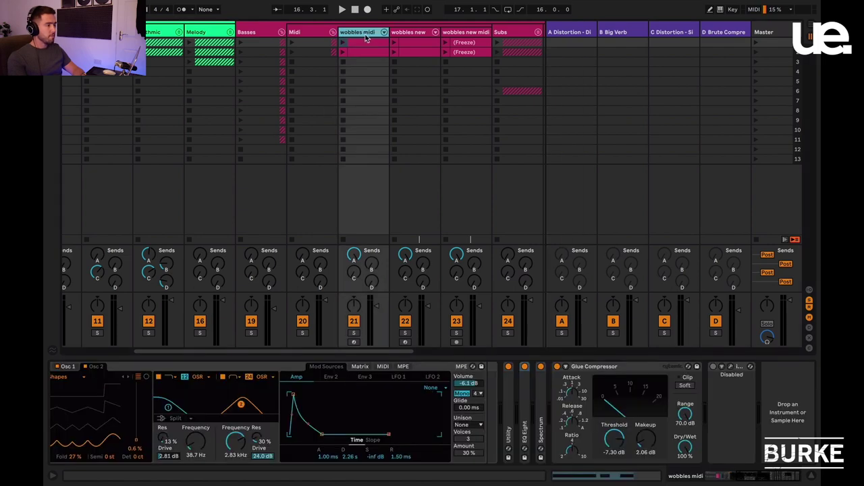
{"action": "left_click", "coordinate": [405, 35]}
{"action": "left_click", "coordinate": [363, 35]}
{"action": "left_click", "coordinate": [402, 37]}
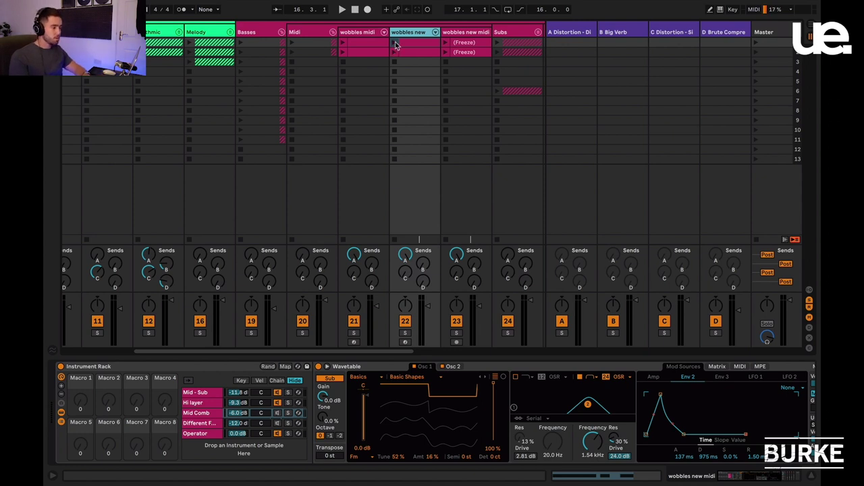
Audition the first wobbles new clip with its track soloed, and unsolo the track and stop the clip
{"action": "left_click", "coordinate": [404, 334]}
{"action": "left_click", "coordinate": [393, 42]}
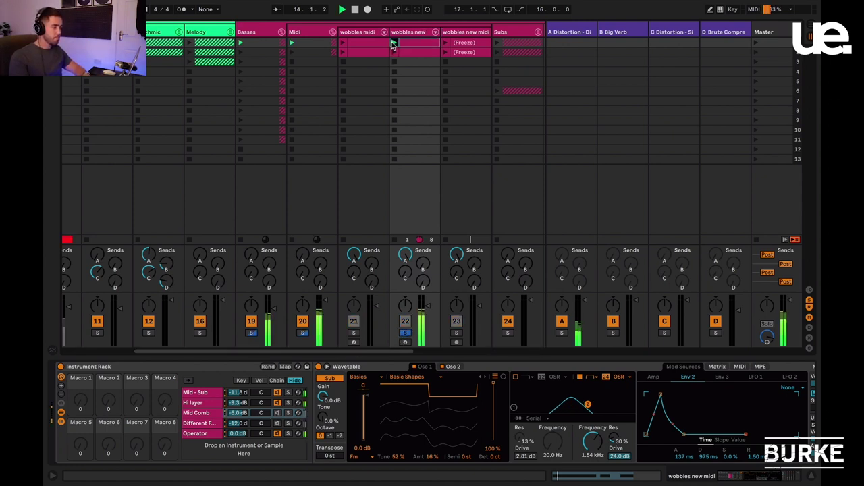
{"action": "left_click", "coordinate": [405, 334]}
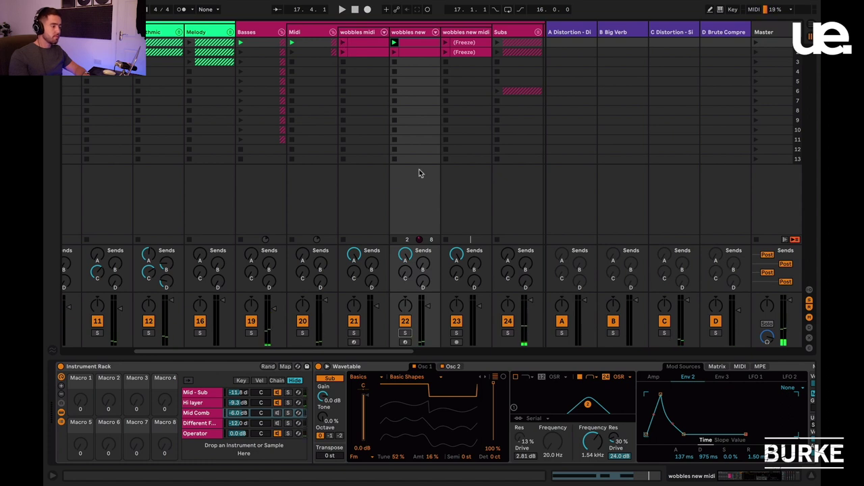
{"action": "left_click", "coordinate": [395, 240]}
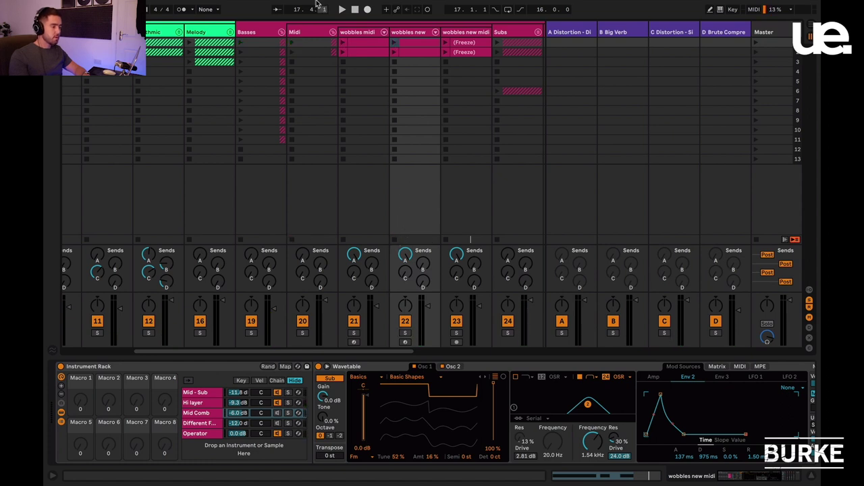
Solo the wobbles midi track, audition its first clip, and stop playback
{"action": "left_click", "coordinate": [353, 334]}
{"action": "left_click", "coordinate": [343, 42]}
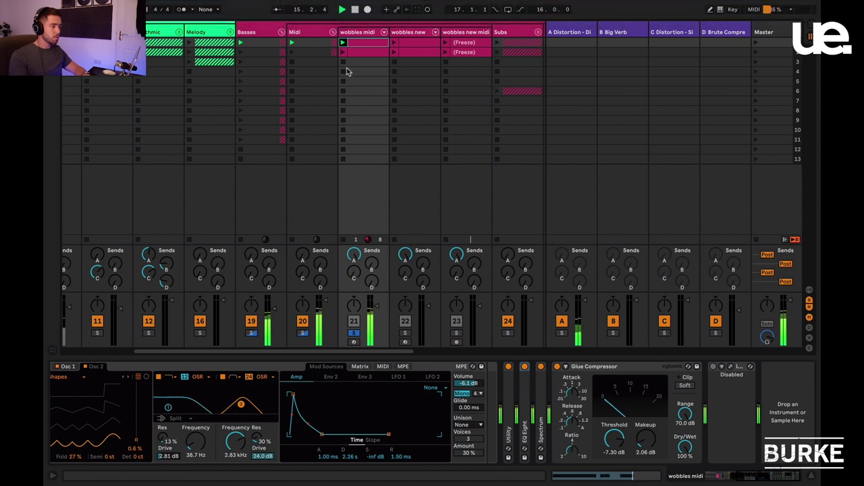
{"action": "key", "text": "space"}
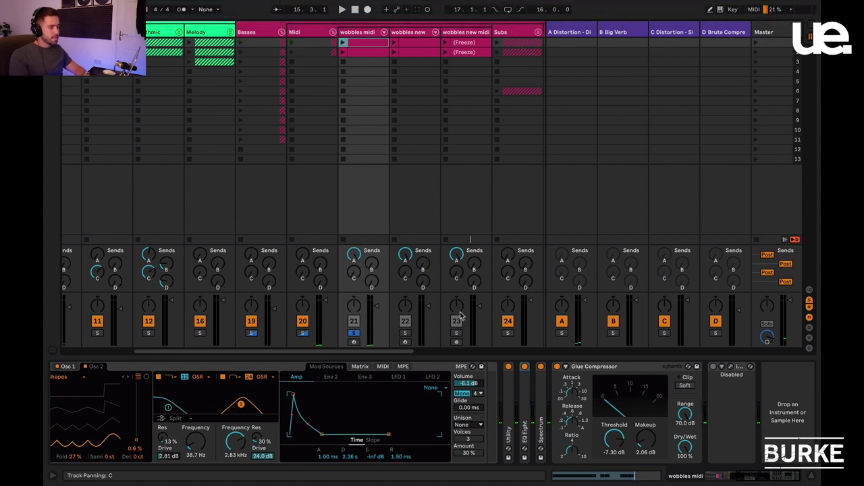
In the Arrangement, select the resampled clips from bar 143 to 171 on the Gritty Resmaple track, and unfold that track
{"action": "key", "text": "Tab"}
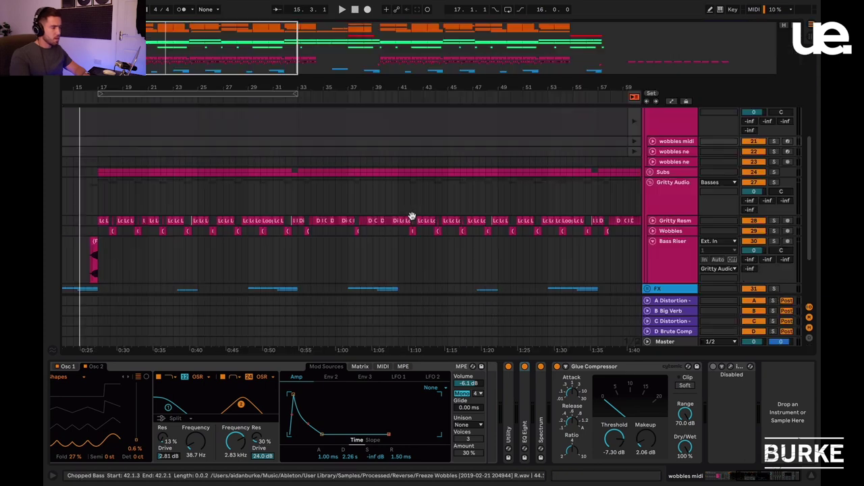
{"action": "double_click", "coordinate": [239, 47]}
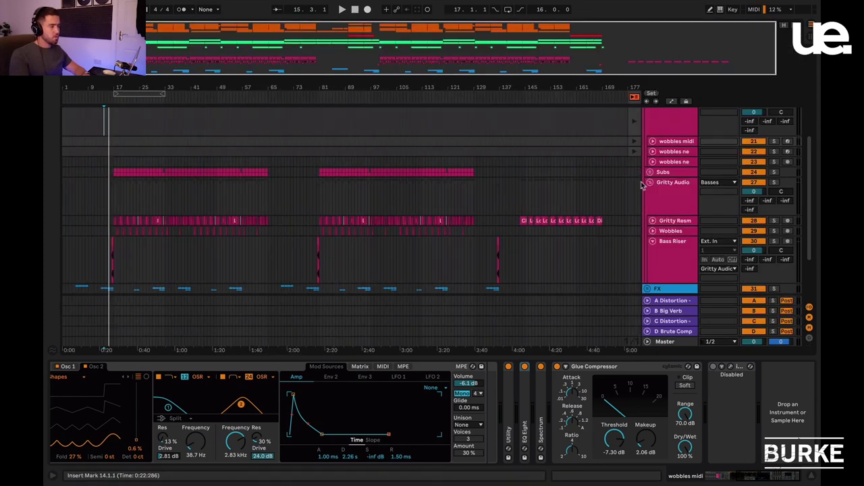
{"action": "left_click_drag", "start_coordinate": [608, 221], "coordinate": [520, 225]}
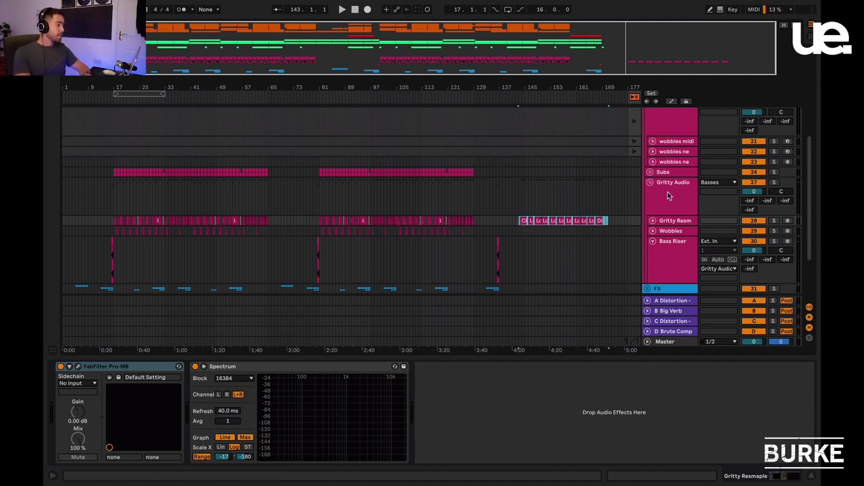
{"action": "left_click", "coordinate": [653, 221]}
{"action": "scroll", "coordinate": [531, 230], "scroll_direction": "up", "scroll_amount": 5}
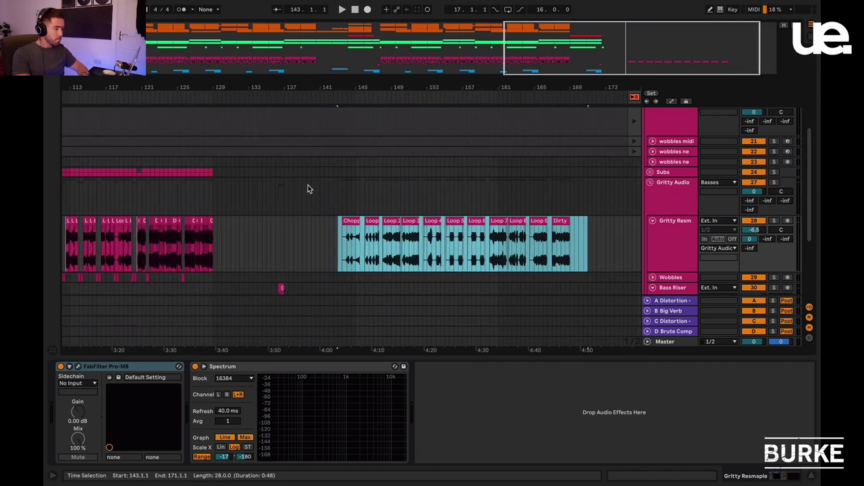
Play the Chopped Bass clip near bar 143 with the Gritty Resmaple track soloed
{"action": "left_click", "coordinate": [341, 220]}
{"action": "key", "text": "space"}
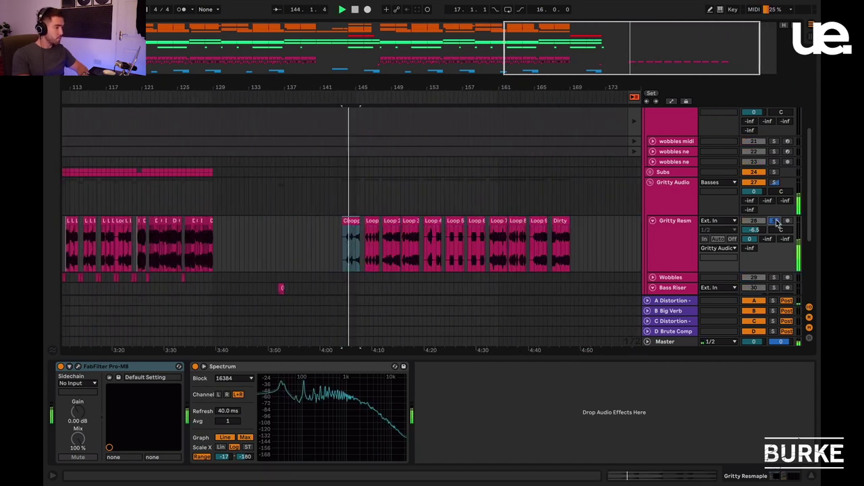
{"action": "left_click", "coordinate": [774, 221]}
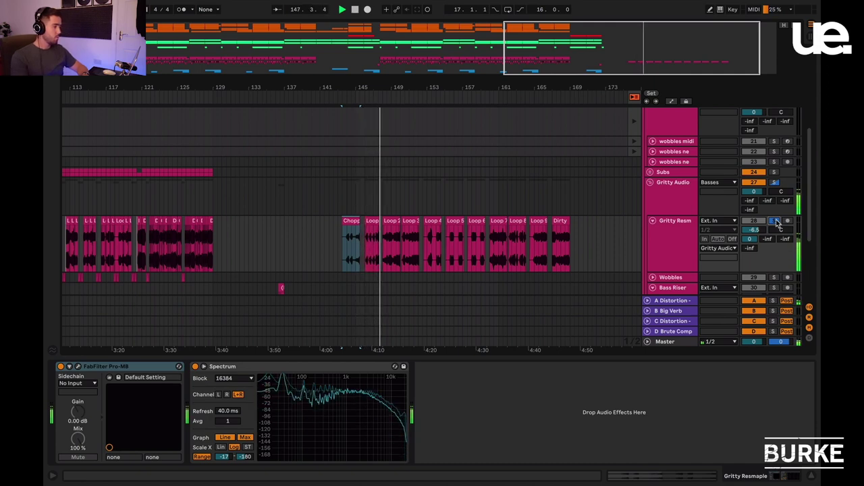
Audition the Loop 2, Loop 3, Loop 4 and Loop 5 clips in turn on the soloed Gritty Resmaple track
{"action": "left_click", "coordinate": [393, 219]}
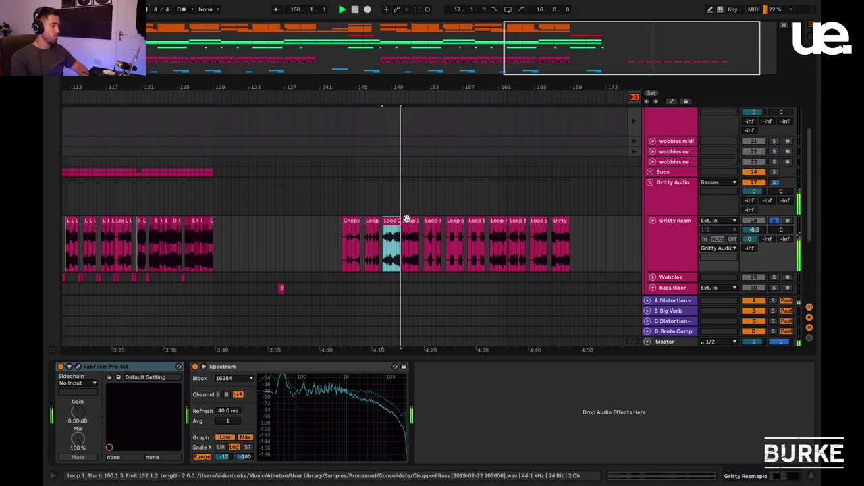
{"action": "left_click", "coordinate": [408, 220]}
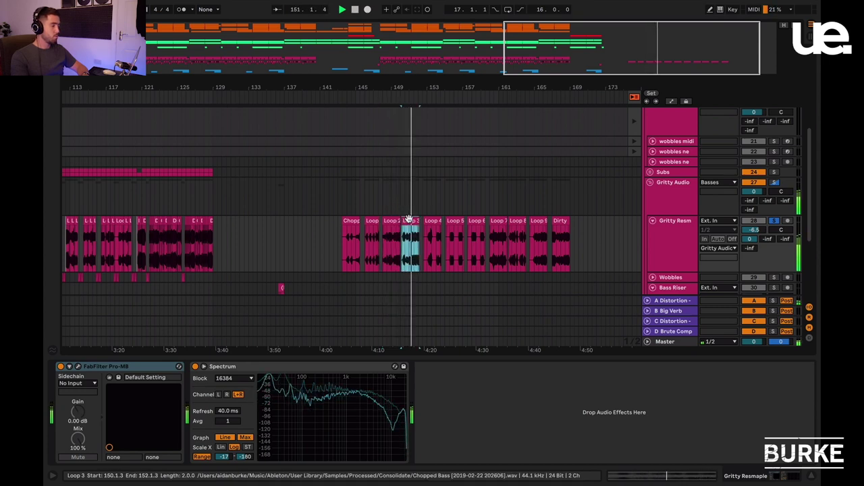
{"action": "left_click", "coordinate": [427, 223]}
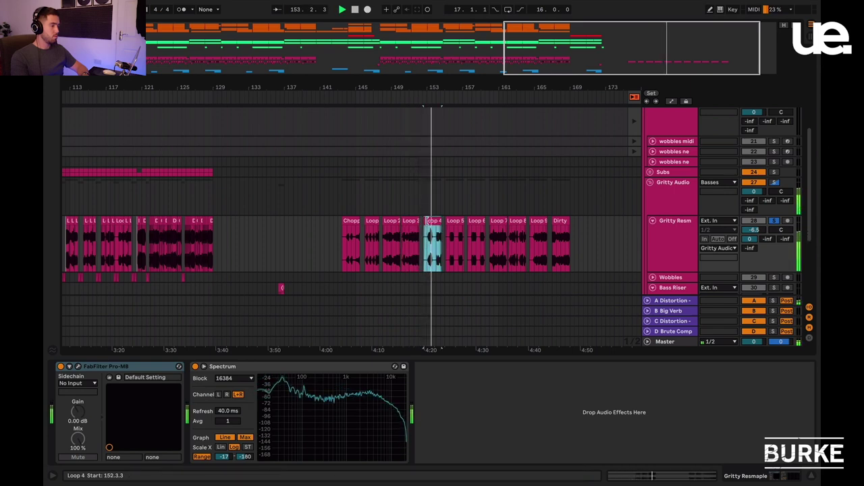
{"action": "left_click", "coordinate": [454, 221]}
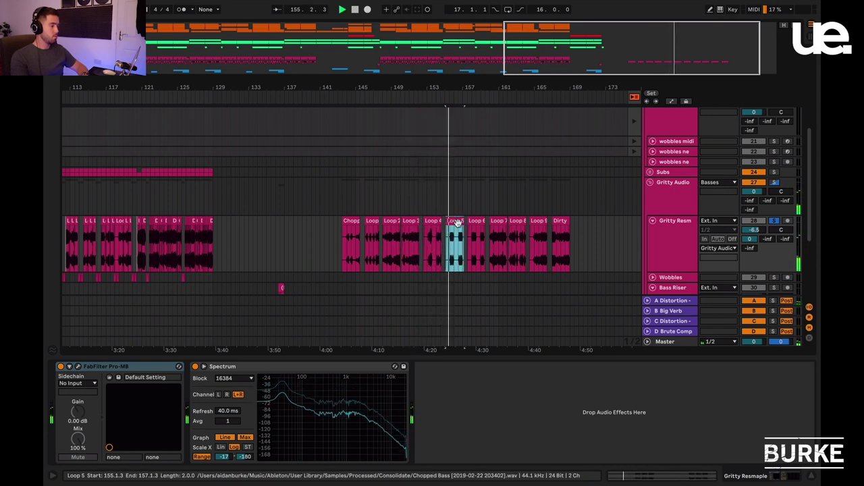
Audition the Loop 6, Loop 7 and Loop 8 clips on the Gritty Resmaple track
{"action": "scroll", "coordinate": [456, 223], "scroll_direction": "up", "scroll_amount": 5}
{"action": "scroll", "coordinate": [458, 227], "scroll_direction": "right", "scroll_amount": 3}
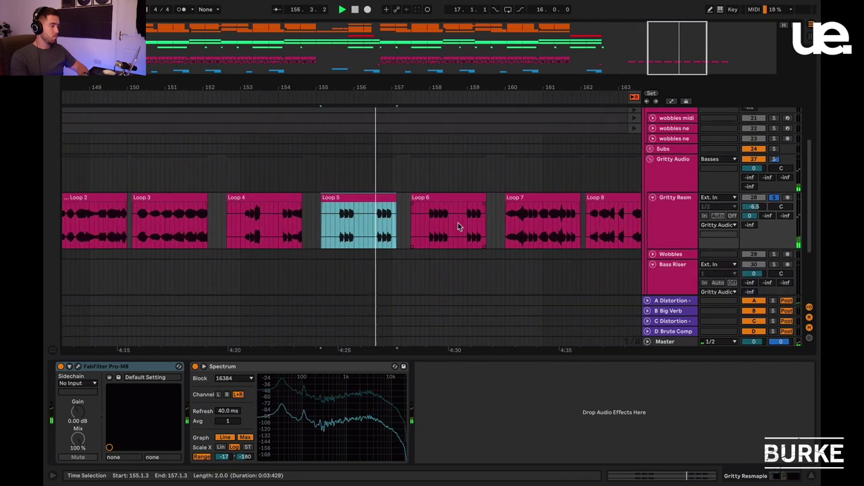
{"action": "left_click", "coordinate": [430, 226]}
{"action": "scroll", "coordinate": [429, 227], "scroll_direction": "right", "scroll_amount": 3}
{"action": "scroll", "coordinate": [428, 227], "scroll_direction": "right", "scroll_amount": 2}
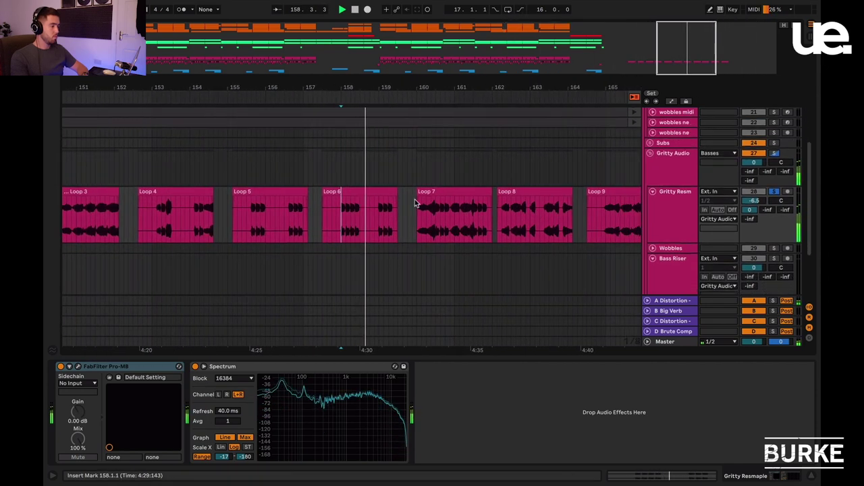
{"action": "left_click", "coordinate": [441, 193]}
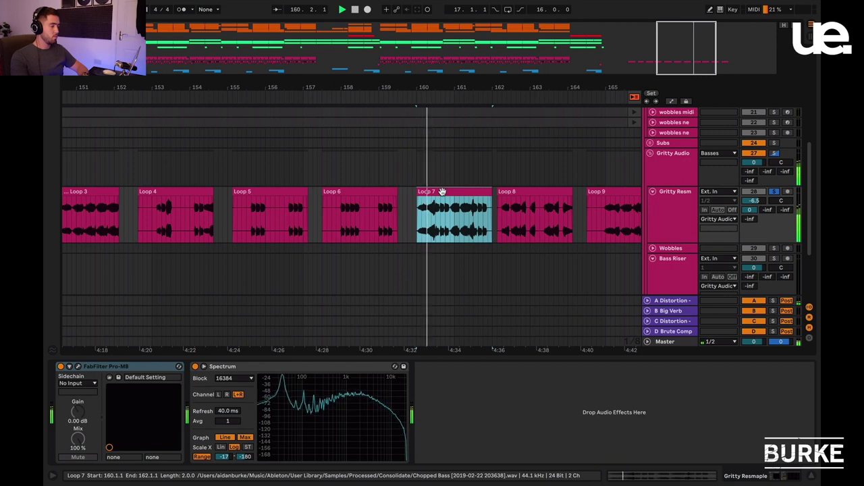
{"action": "scroll", "coordinate": [442, 193], "scroll_direction": "right", "scroll_amount": 4}
{"action": "left_click", "coordinate": [362, 206]}
{"action": "left_click", "coordinate": [386, 199]}
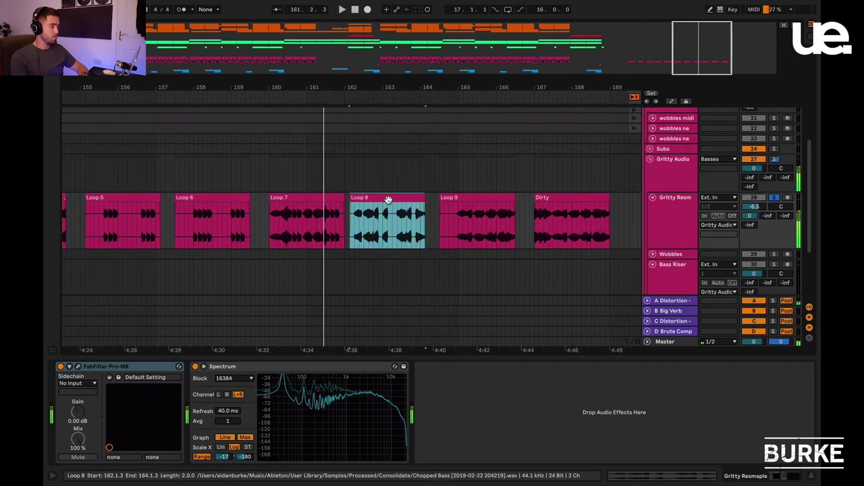
Audition the Loop 9 and Dirty clips, then stop playback and unsolo the Gritty Resmaple track
{"action": "scroll", "coordinate": [388, 202], "scroll_direction": "right", "scroll_amount": 3}
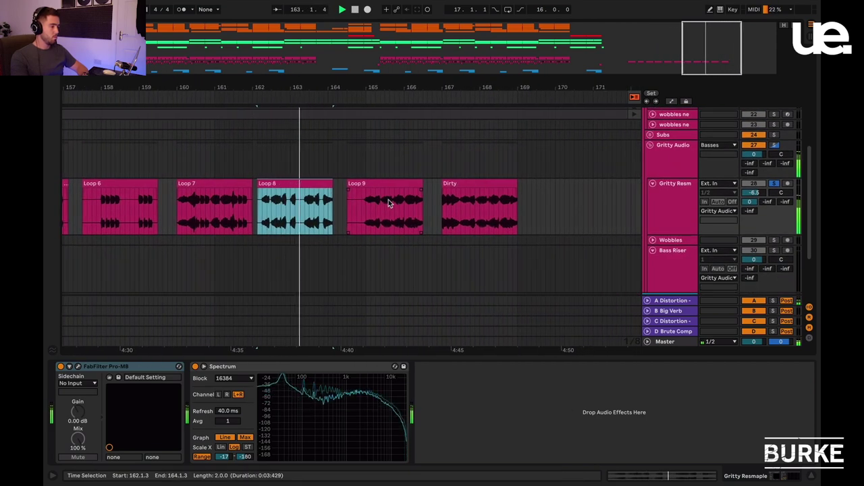
{"action": "left_click", "coordinate": [389, 196]}
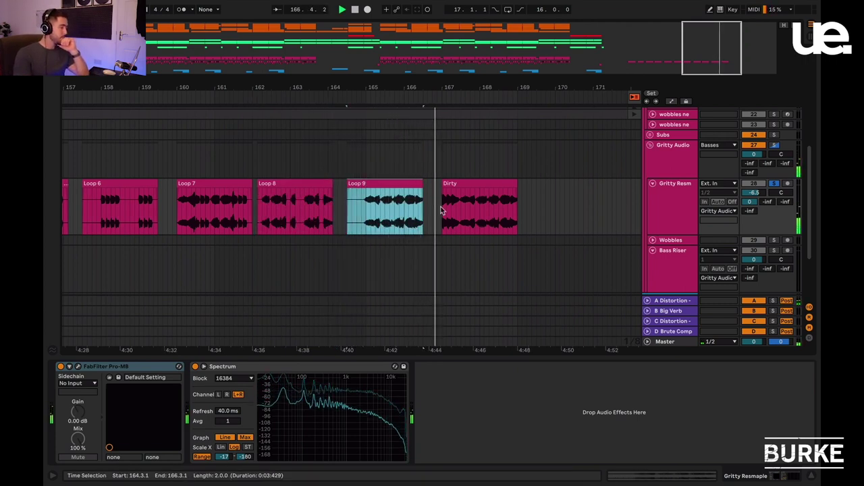
{"action": "left_click", "coordinate": [476, 192]}
{"action": "left_click", "coordinate": [488, 183]}
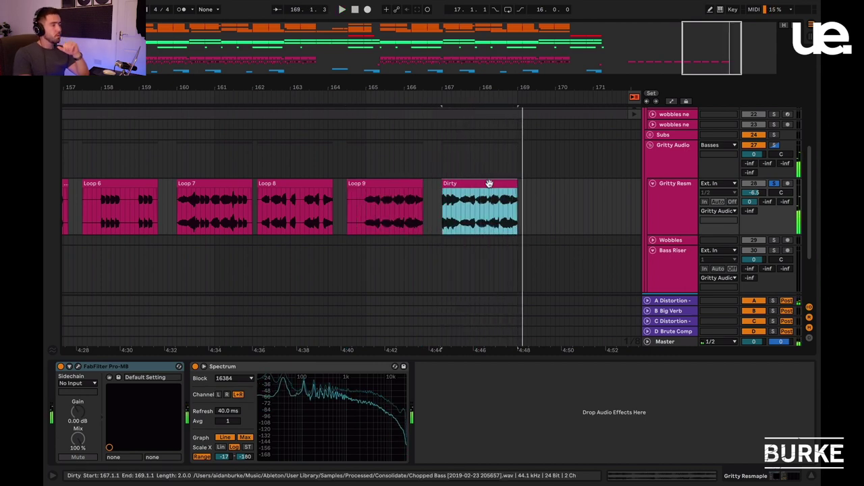
{"action": "key", "text": "space"}
{"action": "left_click_drag", "start_coordinate": [688, 48], "coordinate": [688, 70]}
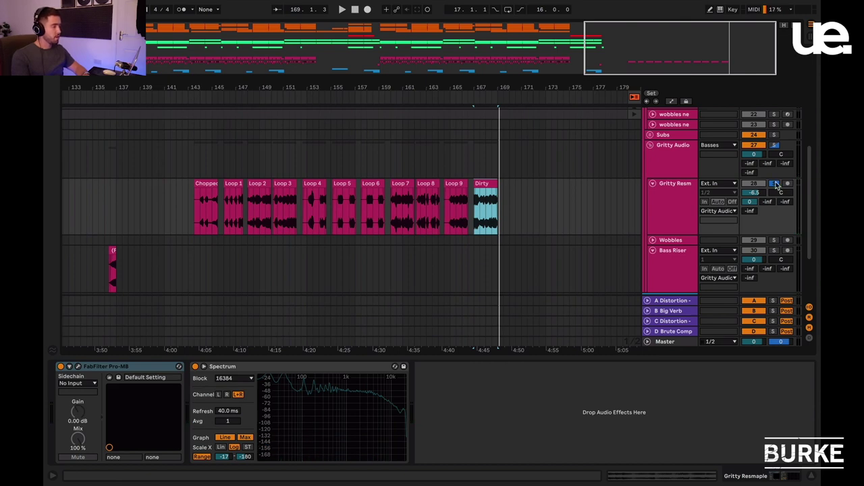
{"action": "left_click", "coordinate": [775, 184]}
Examine how the chopped loops are arranged on the Gritty Resmaple track in the sections starting at bars 17 and 81
{"action": "left_click_drag", "start_coordinate": [620, 41], "coordinate": [446, 41]}
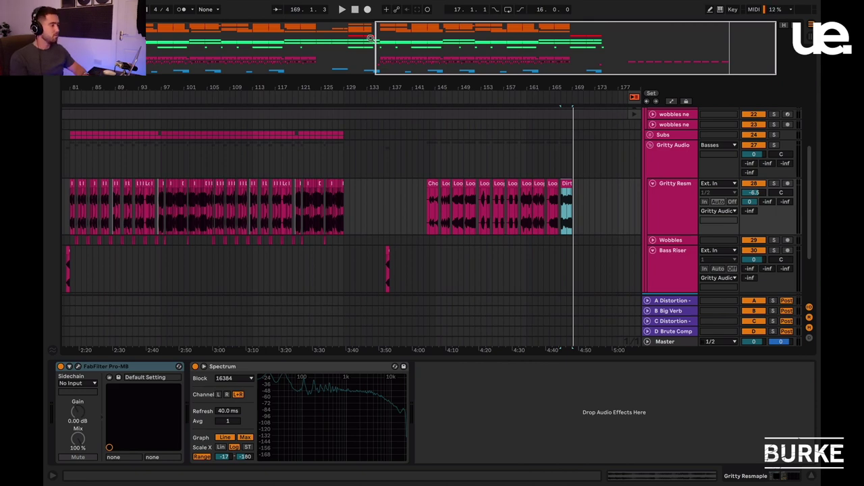
{"action": "left_click_drag", "start_coordinate": [370, 37], "coordinate": [260, 92]}
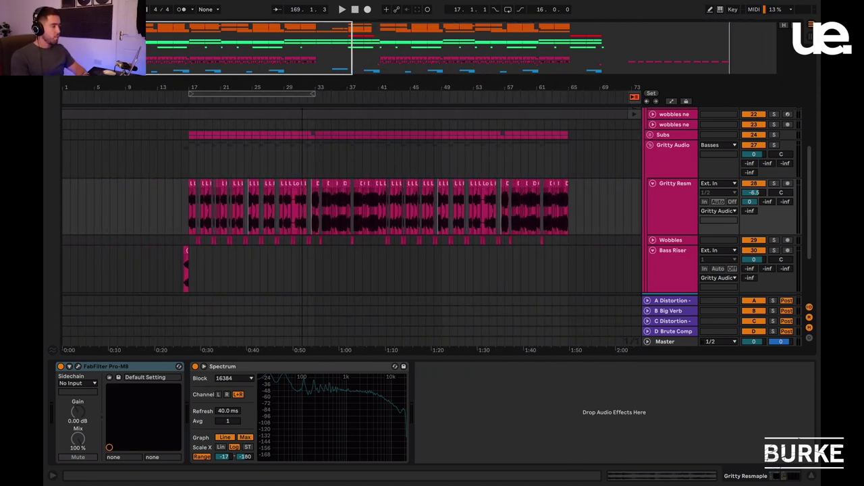
{"action": "left_click", "coordinate": [668, 205]}
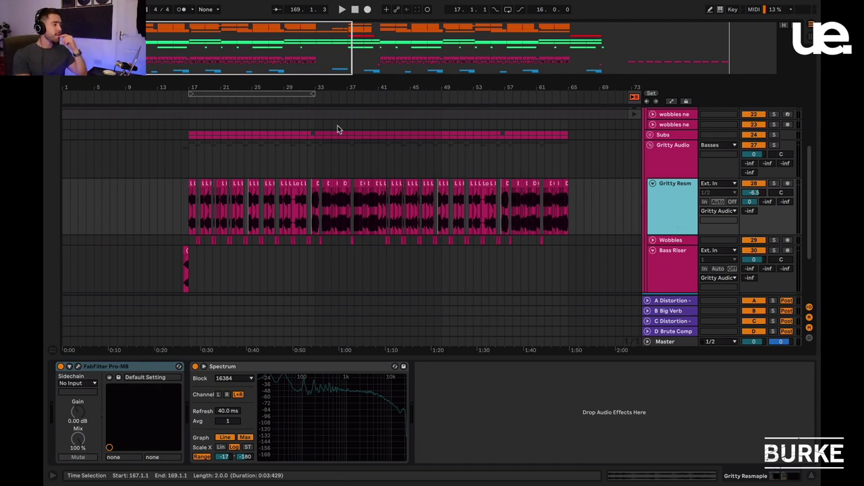
{"action": "left_click", "coordinate": [364, 155]}
{"action": "key", "text": "plus"}
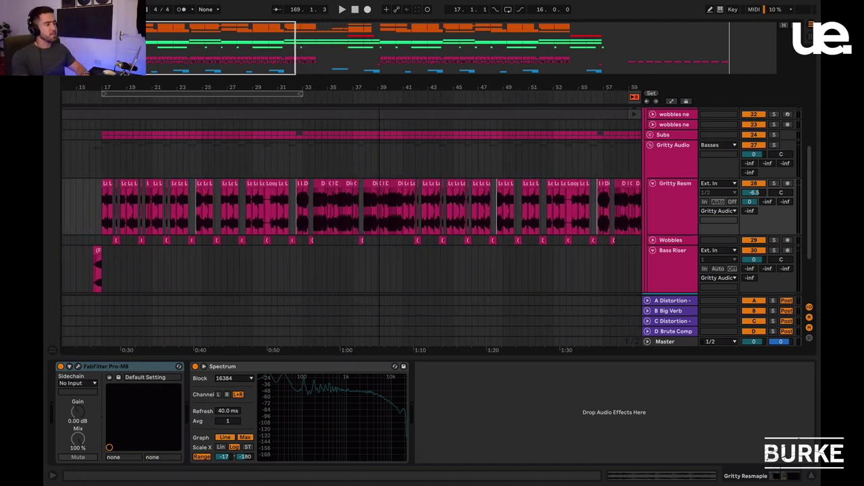
{"action": "scroll", "coordinate": [351, 202], "scroll_direction": "right", "scroll_amount": 5}
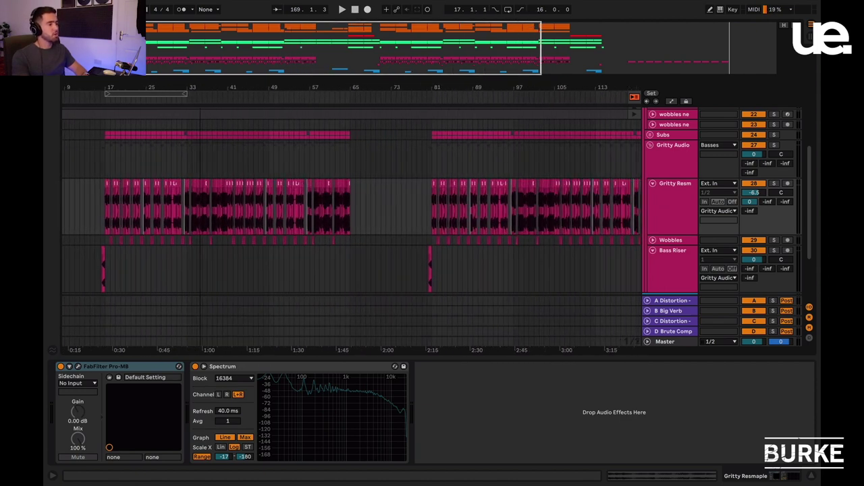
{"action": "left_click_drag", "start_coordinate": [210, 37], "coordinate": [165, 48]}
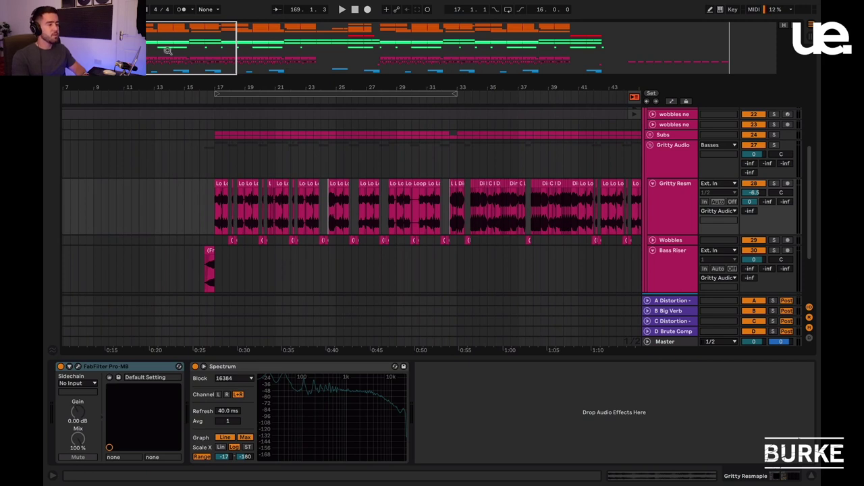
Inspect the first chops from bar 17 on the Gritty Resmaple track, showing the Loop 5 clip's sample details, and select the chop at 19.3.1
{"action": "left_click", "coordinate": [210, 169]}
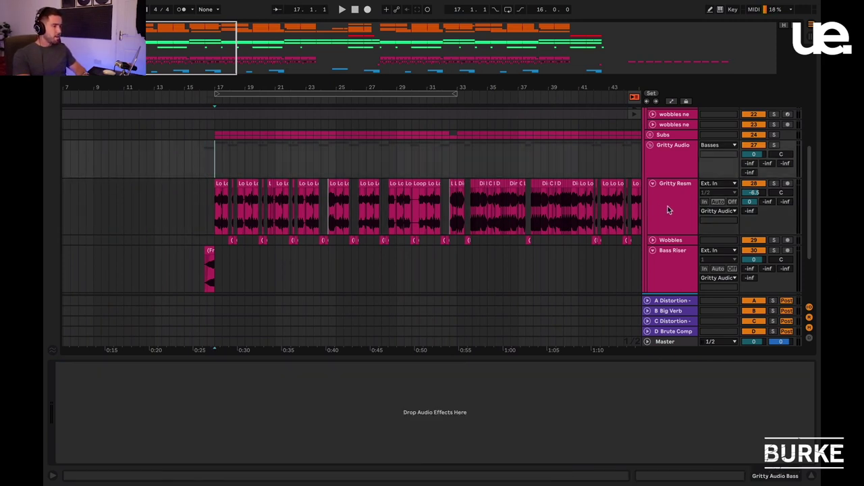
{"action": "scroll", "coordinate": [211, 58], "scroll_direction": "right", "scroll_amount": 3}
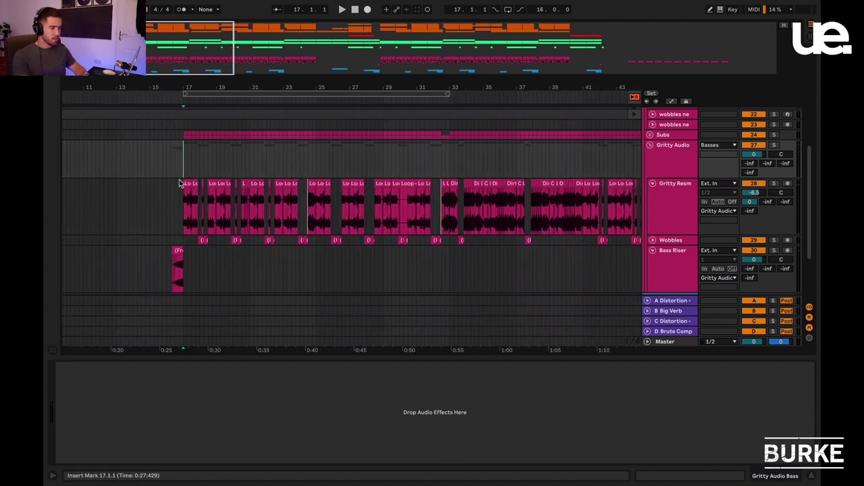
{"action": "left_click_drag", "start_coordinate": [183, 203], "coordinate": [190, 203]}
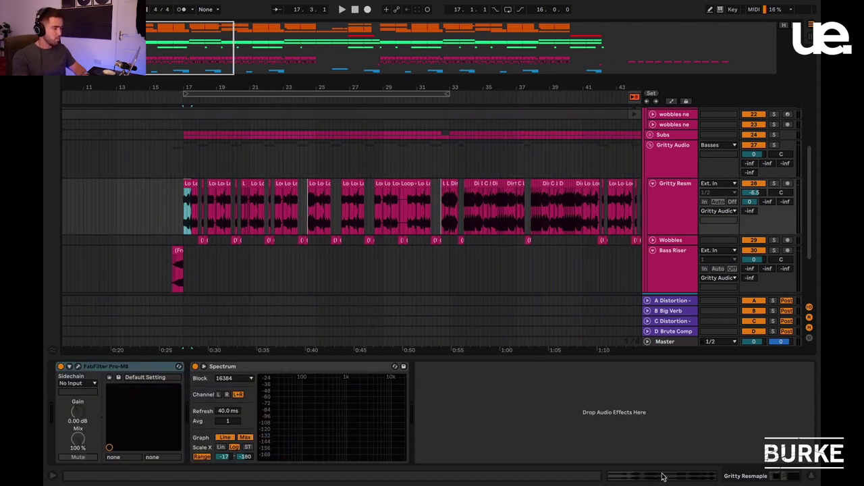
{"action": "left_click", "coordinate": [191, 184]}
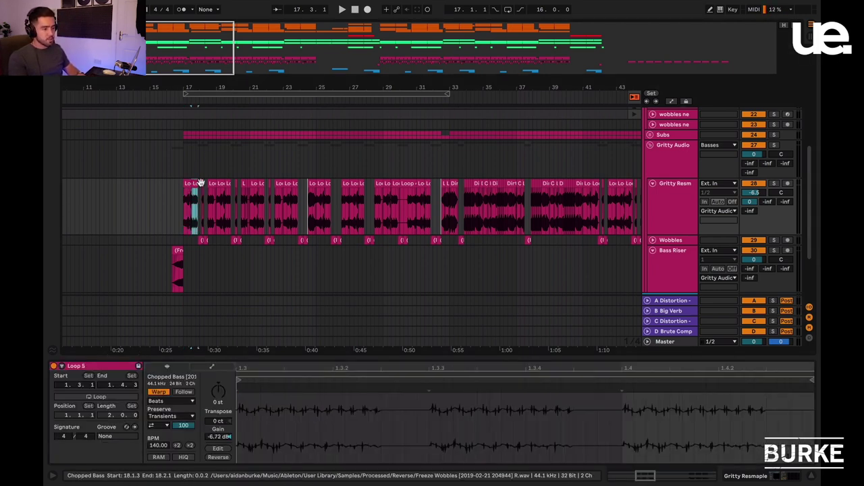
{"action": "left_click", "coordinate": [203, 184]}
{"action": "left_click", "coordinate": [227, 184]}
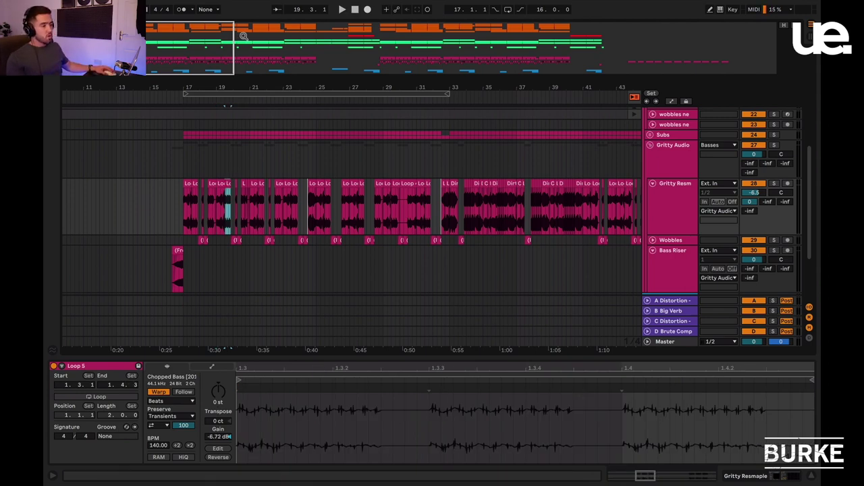
{"action": "left_click_drag", "start_coordinate": [244, 35], "coordinate": [672, 191]}
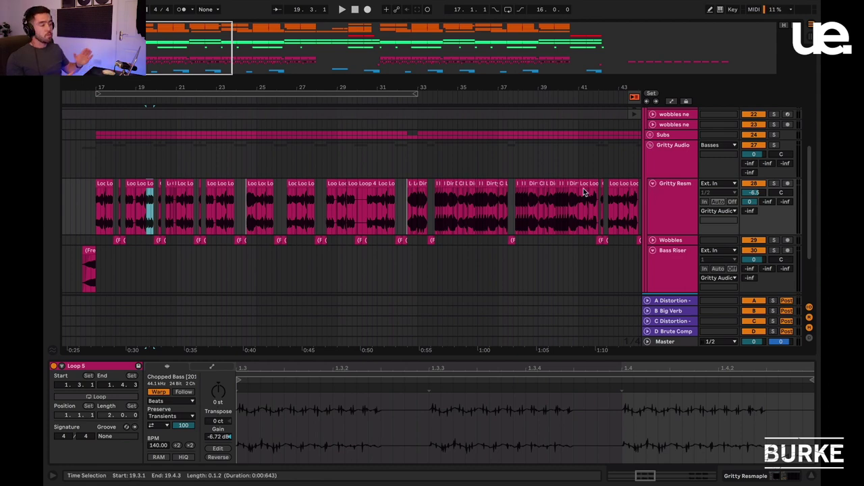
Turn on the Arrangement loop for bars 17 to 33 and play the full mix from bar 17
{"action": "left_click", "coordinate": [507, 10]}
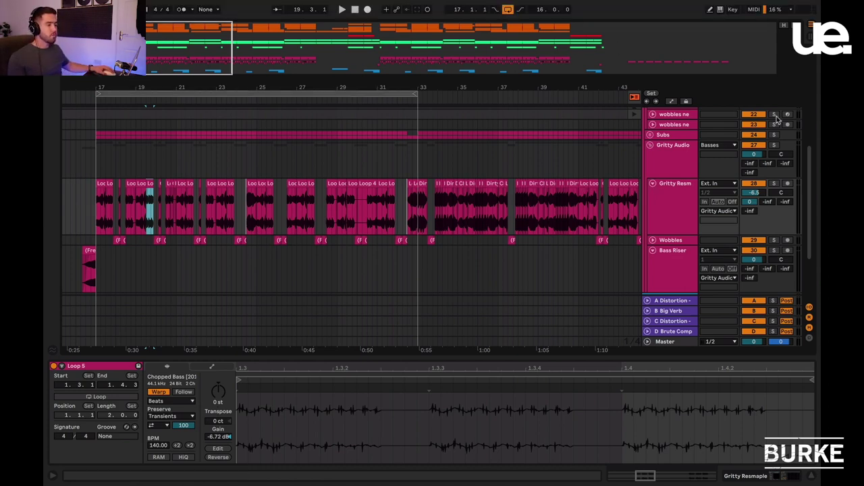
{"action": "left_click", "coordinate": [96, 162]}
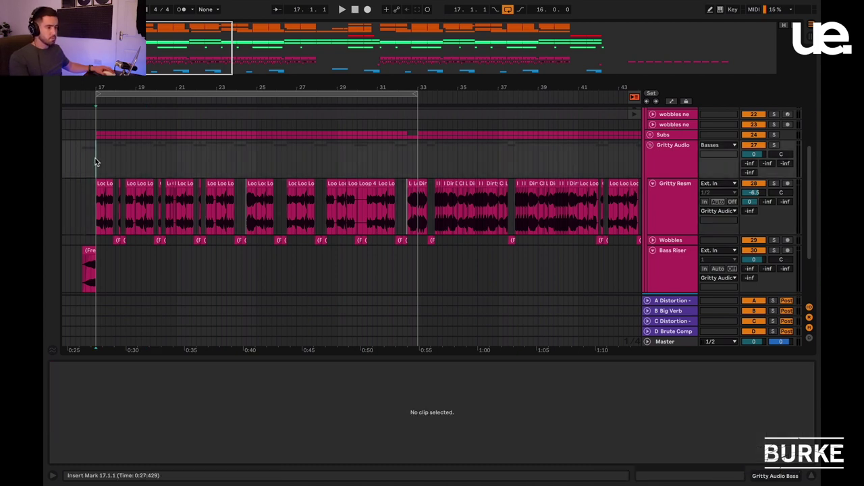
{"action": "key", "text": "space"}
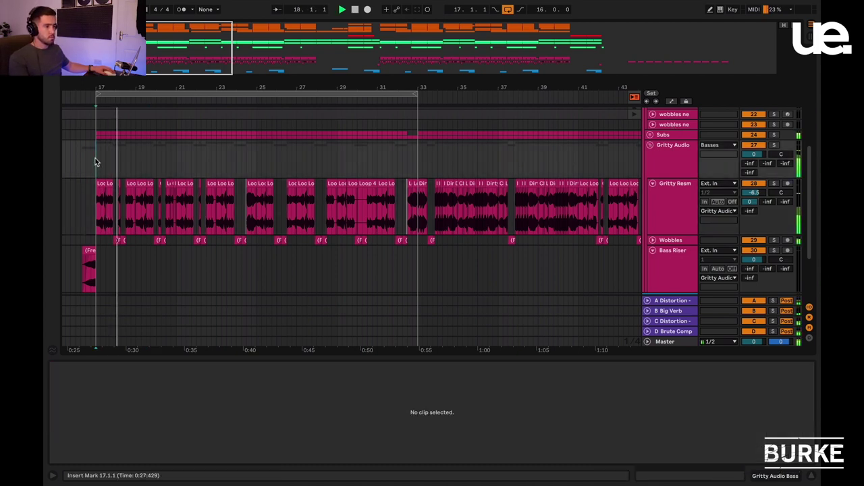
{"action": "scroll", "coordinate": [406, 202], "scroll_direction": "up", "scroll_amount": 3}
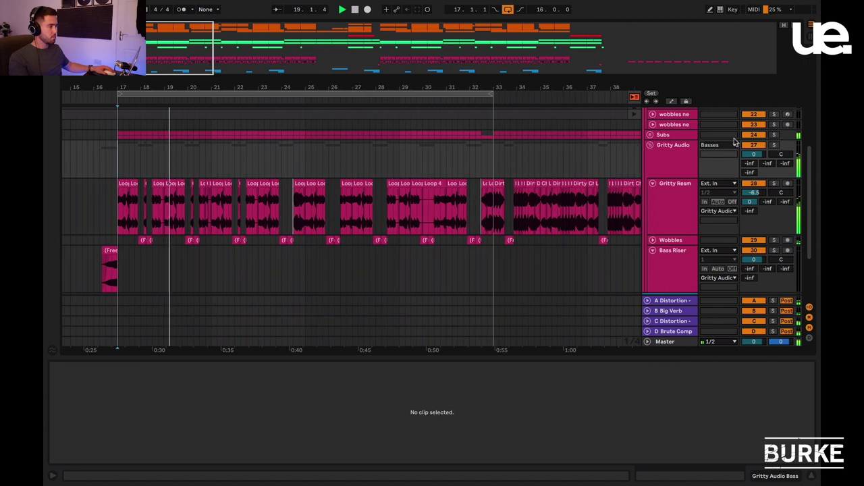
Show the Gritty Resmaple track's device chain, stop playback, and open the FabFilter Pro-MB plug-in window clear of the transport
{"action": "left_click", "coordinate": [666, 200]}
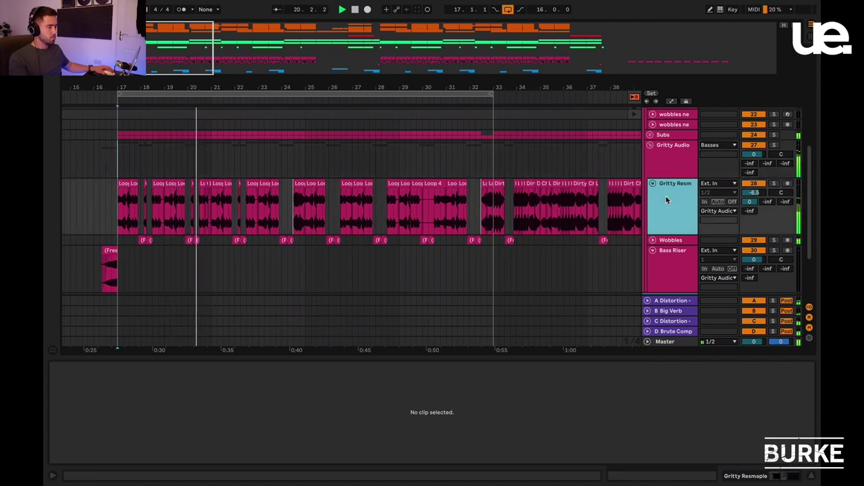
{"action": "left_click", "coordinate": [784, 476]}
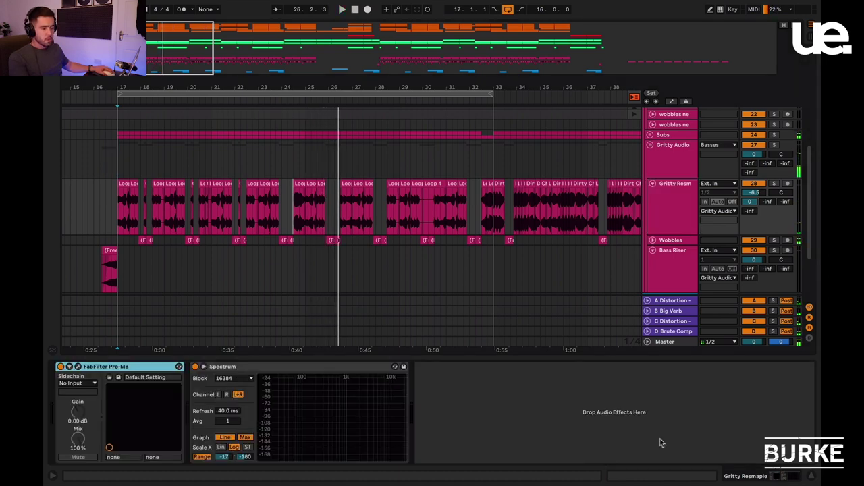
{"action": "left_click", "coordinate": [77, 366]}
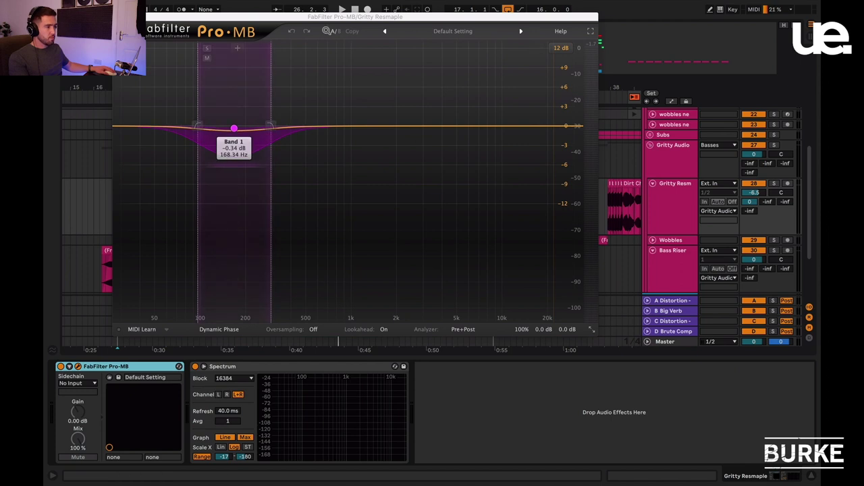
{"action": "left_click_drag", "start_coordinate": [375, 17], "coordinate": [372, 55]}
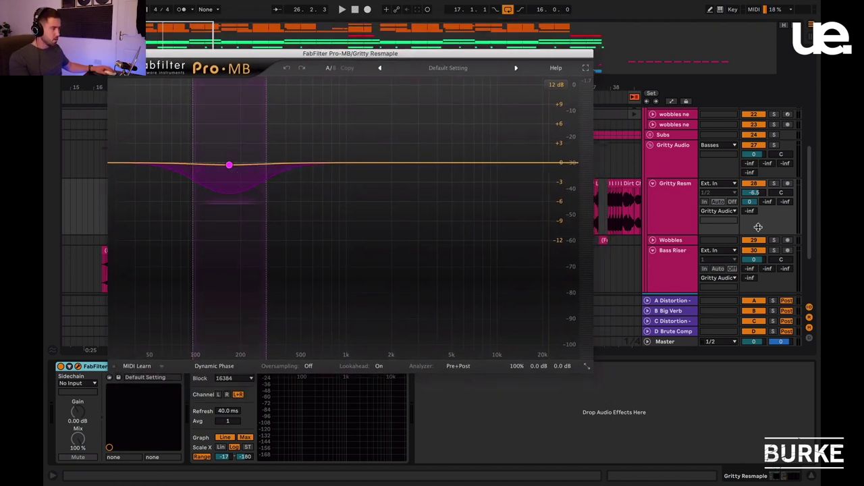
Solo the Gritty Audio Bass group, play it from bar 17, and switch off Pro-MB to compare the sound
{"action": "left_click", "coordinate": [774, 146]}
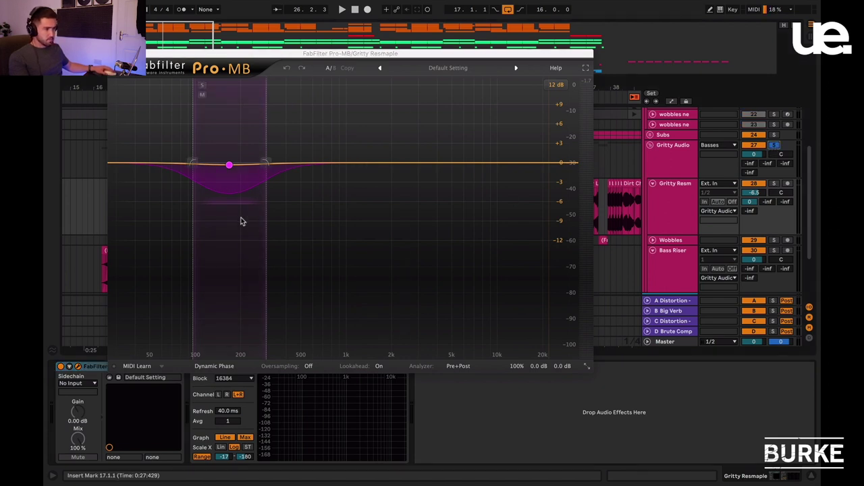
{"action": "key", "text": "space"}
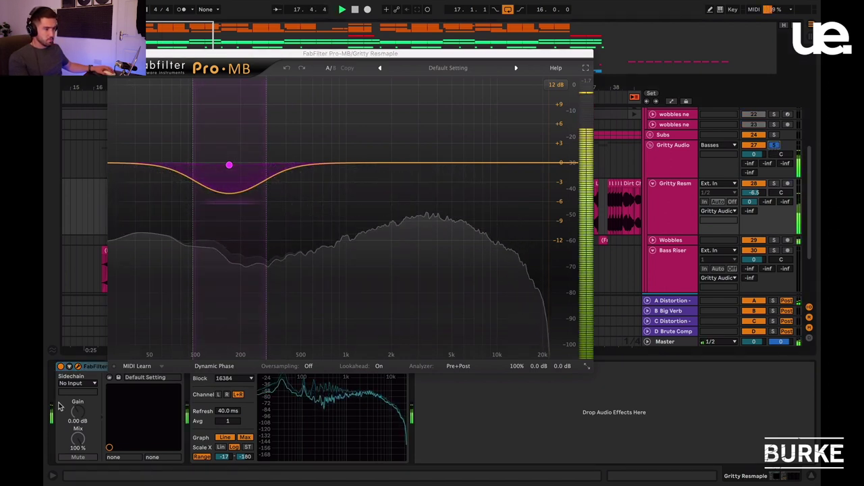
{"action": "left_click", "coordinate": [60, 366]}
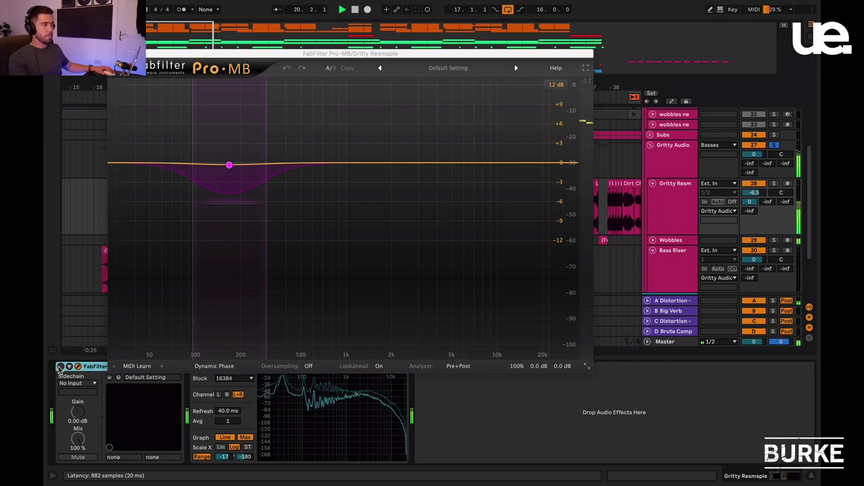
Switch Pro-MB back on for the Gritty Resmaple track and hide the plug-in window
{"action": "left_click", "coordinate": [60, 366]}
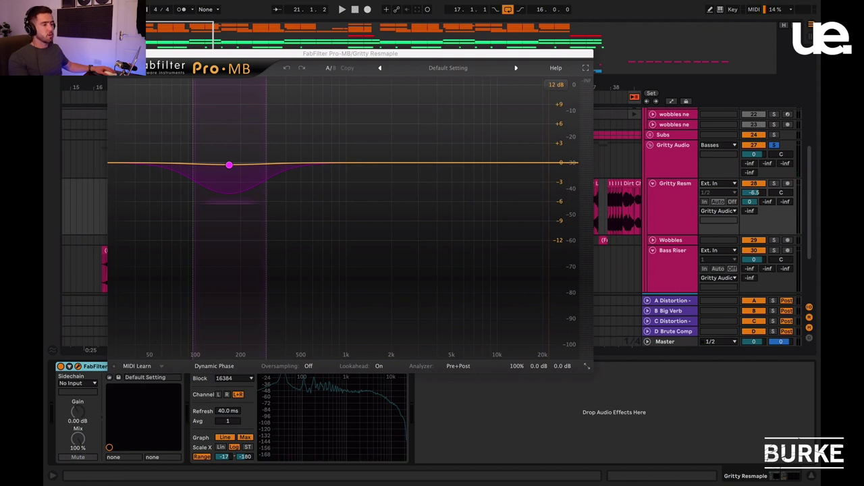
{"action": "key", "text": "super+alt+p"}
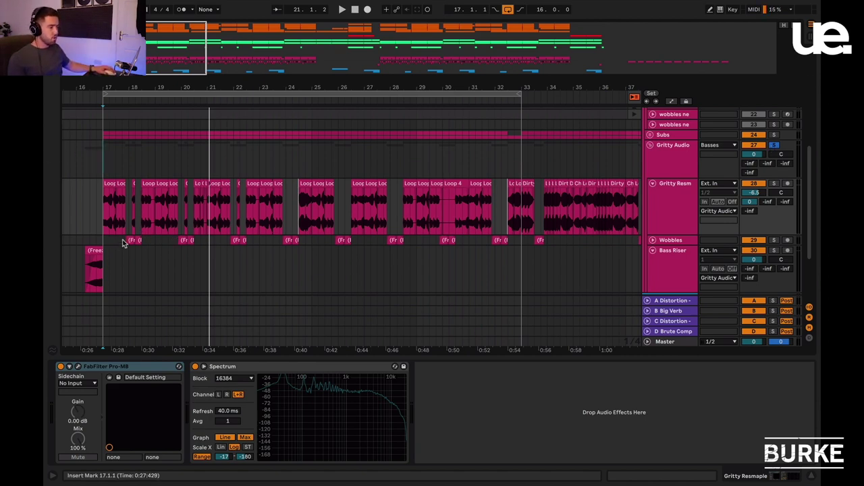
Unfold the Wobbles track and inspect the sample of the (Freeze) clip at 17.4.3, marking the played section in its waveform
{"action": "left_click", "coordinate": [653, 240]}
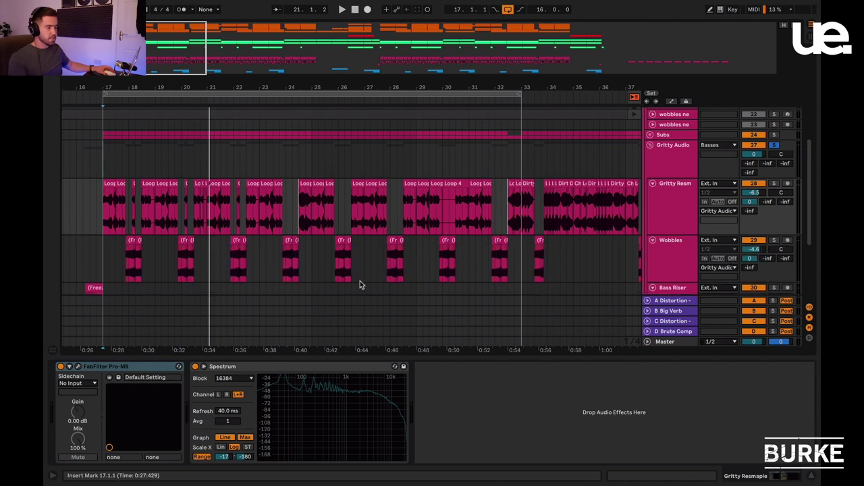
{"action": "left_click", "coordinate": [131, 241]}
{"action": "scroll", "coordinate": [130, 242], "scroll_direction": "up", "scroll_amount": 5}
{"action": "left_click", "coordinate": [131, 241]}
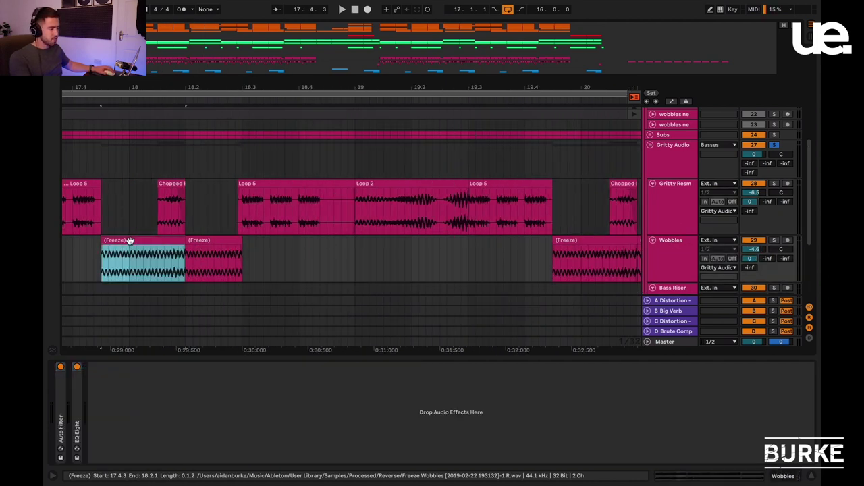
{"action": "key", "text": "shift+Tab"}
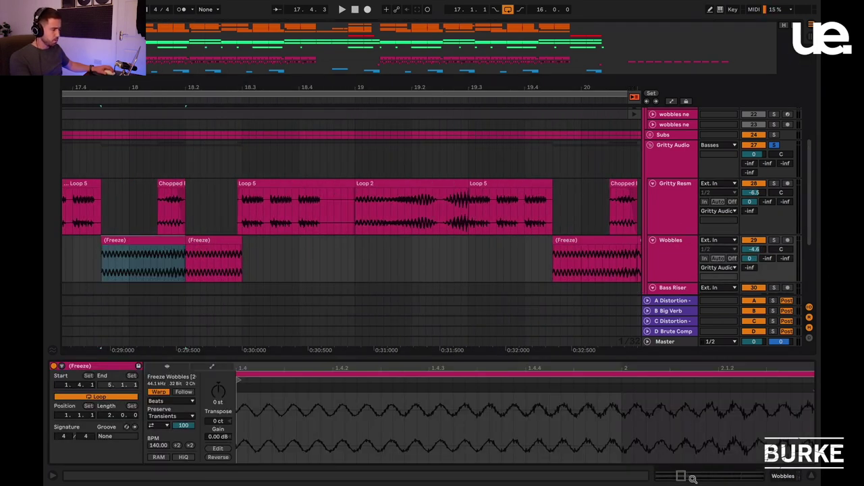
{"action": "left_click_drag", "start_coordinate": [682, 476], "coordinate": [682, 466]}
{"action": "left_click_drag", "start_coordinate": [395, 405], "coordinate": [473, 406]}
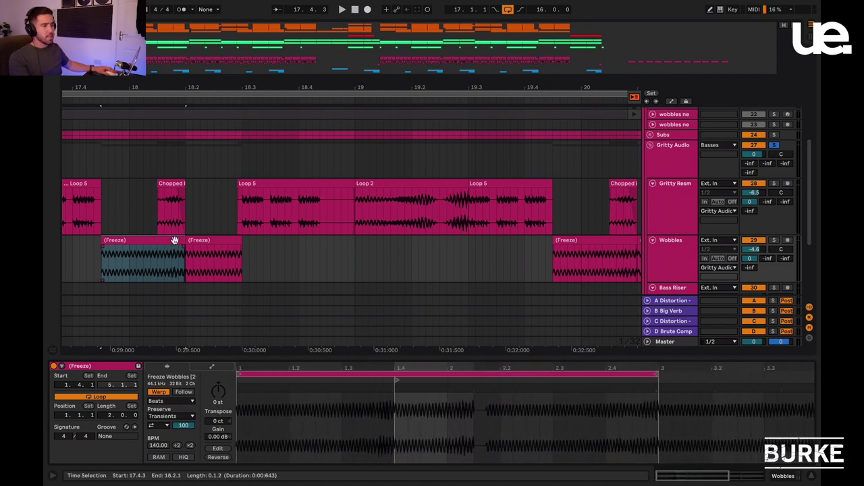
Take the Gritty Audio Bass group out of solo and play the full mix from bar 17
{"action": "scroll", "coordinate": [108, 245], "scroll_direction": "down", "scroll_amount": 6}
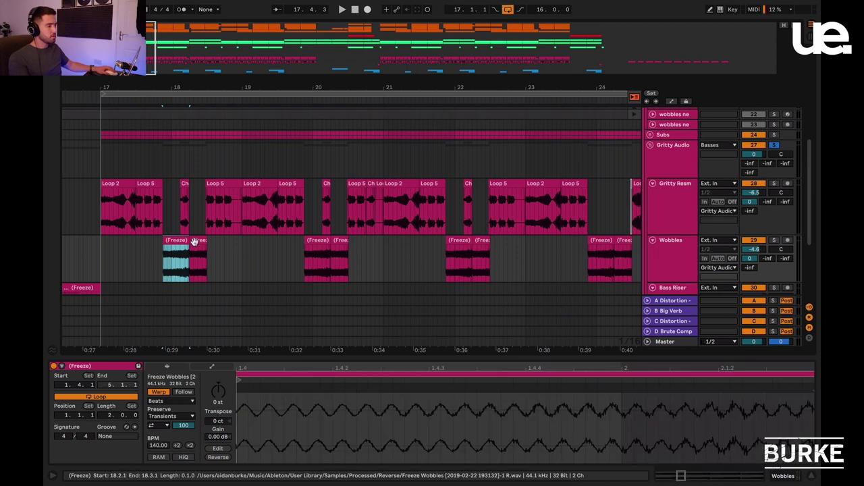
{"action": "key", "text": "z"}
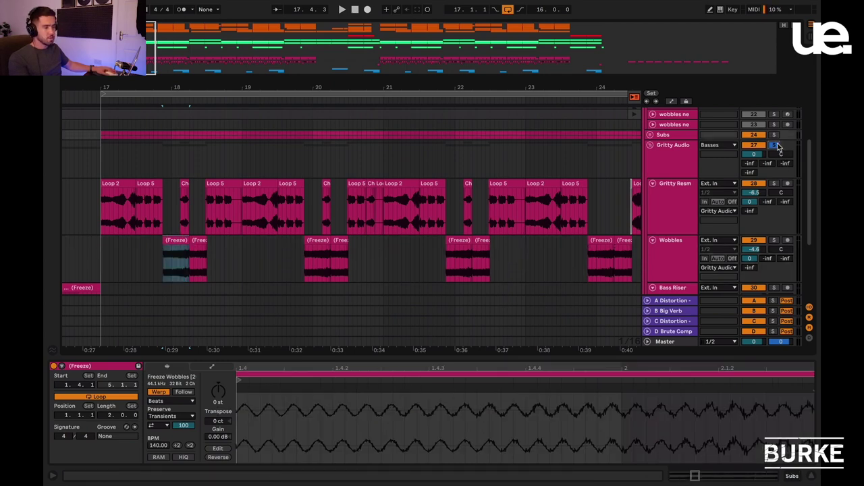
{"action": "left_click", "coordinate": [98, 264]}
{"action": "key", "text": "space"}
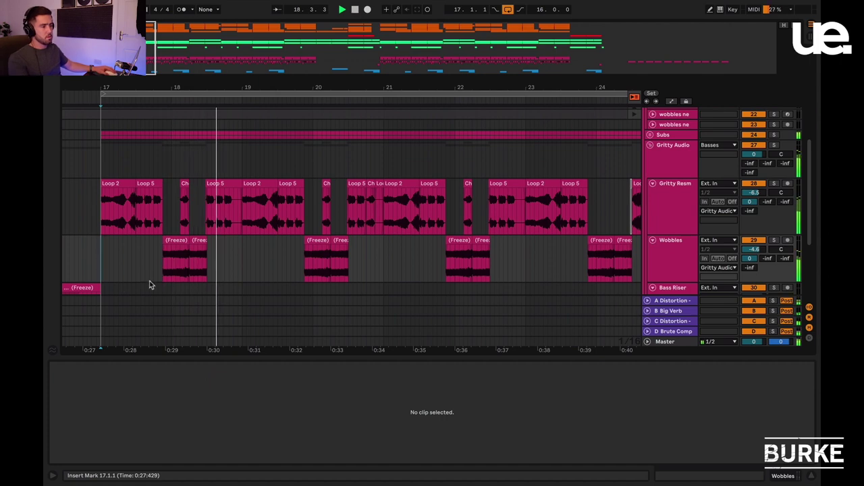
{"action": "scroll", "coordinate": [329, 185], "scroll_direction": "down", "scroll_amount": 5}
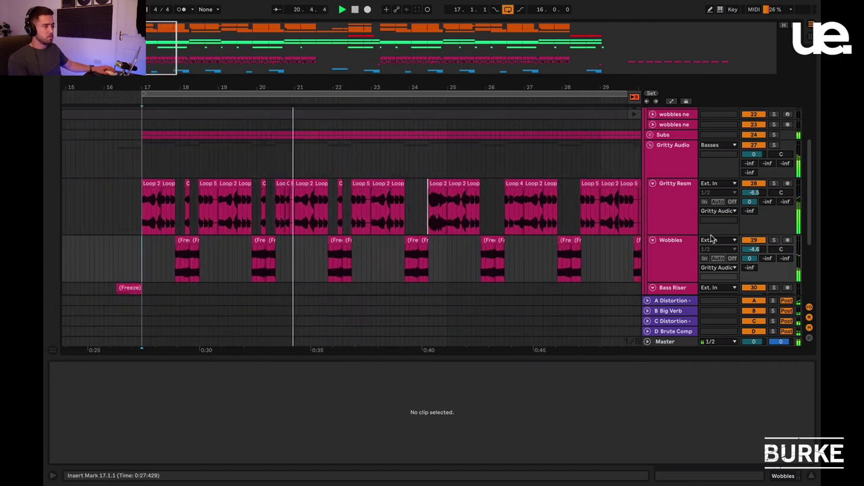
Fold the Gritty Audio Bass group and its three tracks, and unfold the Subs group
{"action": "left_click", "coordinate": [654, 242]}
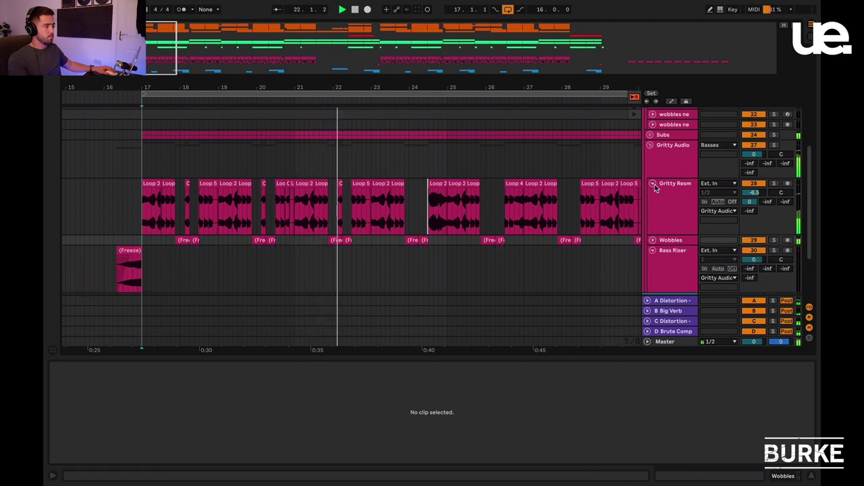
{"action": "left_click", "coordinate": [652, 183]}
{"action": "left_click", "coordinate": [652, 203]}
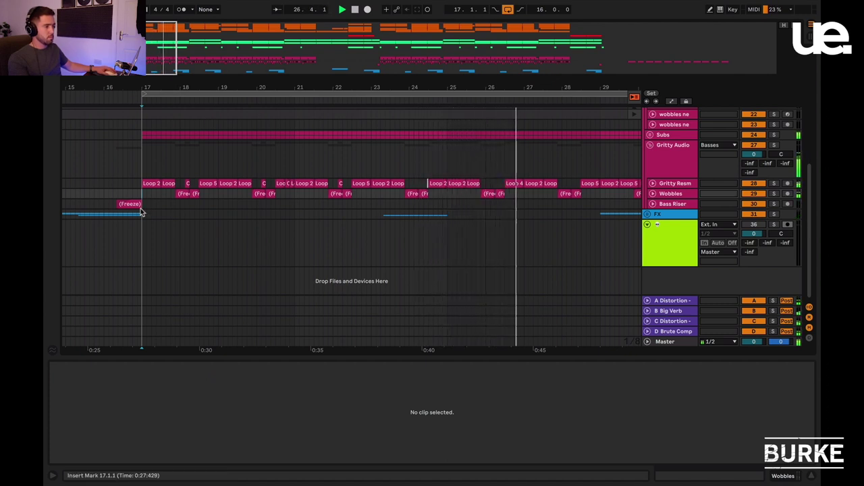
{"action": "scroll", "coordinate": [581, 179], "scroll_direction": "up", "scroll_amount": 2}
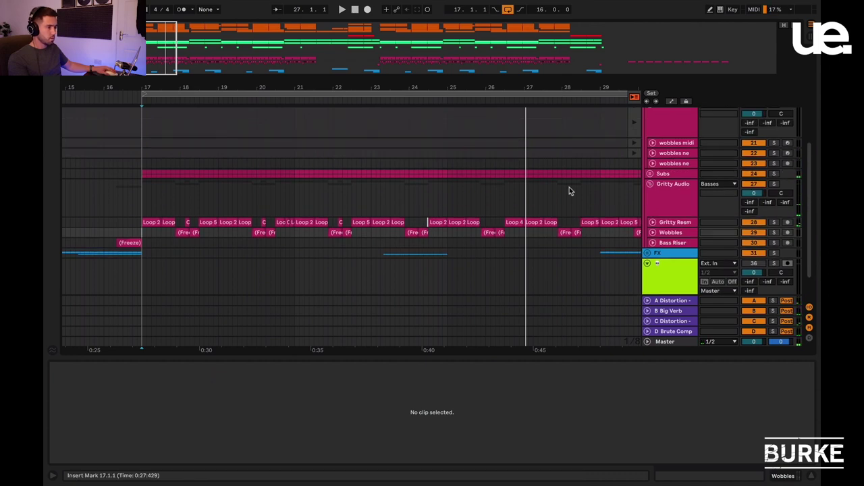
{"action": "key", "text": "minus"}
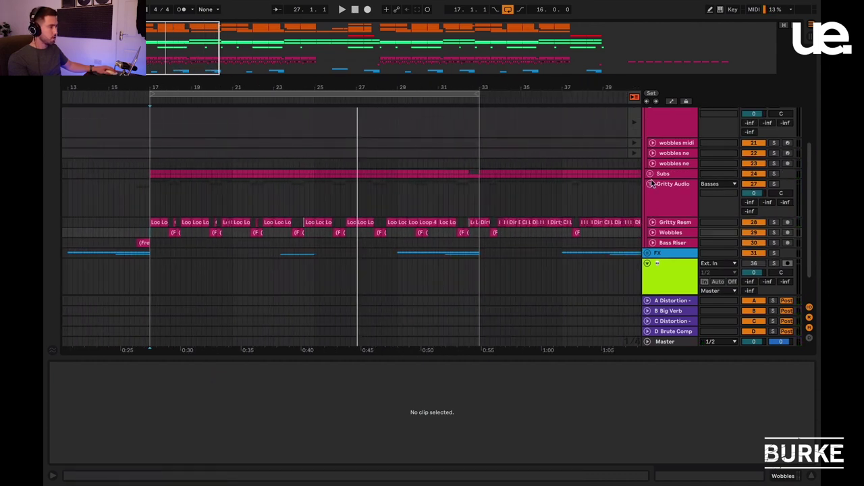
{"action": "left_click", "coordinate": [650, 185]}
{"action": "left_click", "coordinate": [650, 173]}
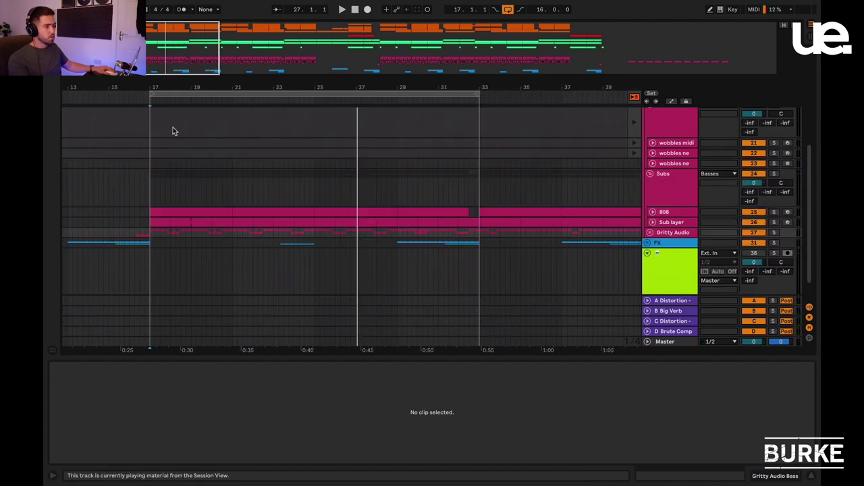
Solo the Subs group and play it from bar 17
{"action": "left_click", "coordinate": [146, 125]}
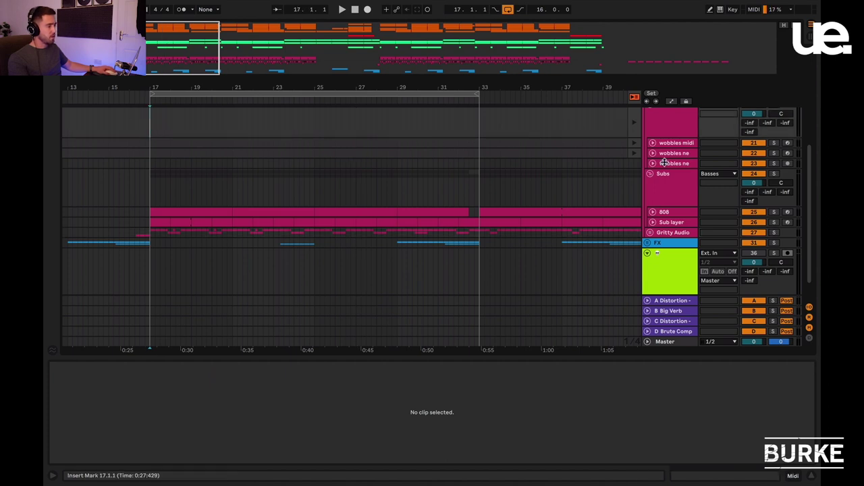
{"action": "left_click", "coordinate": [774, 174]}
{"action": "left_click", "coordinate": [146, 198]}
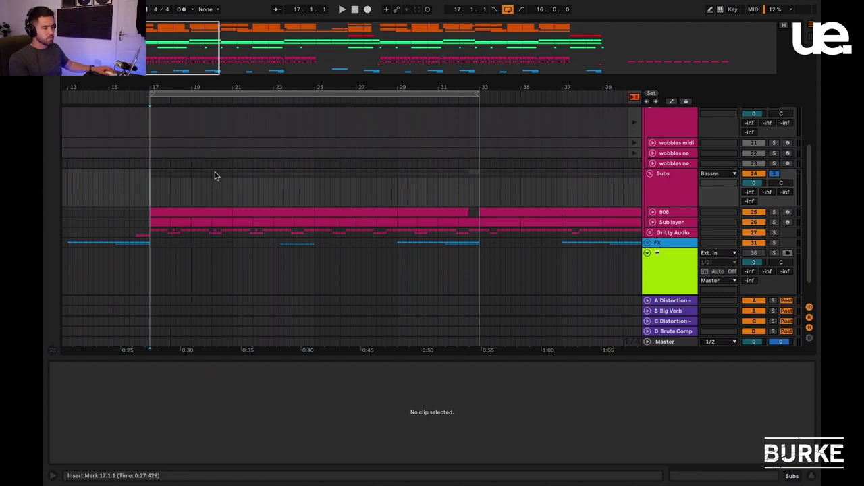
{"action": "key", "text": "space"}
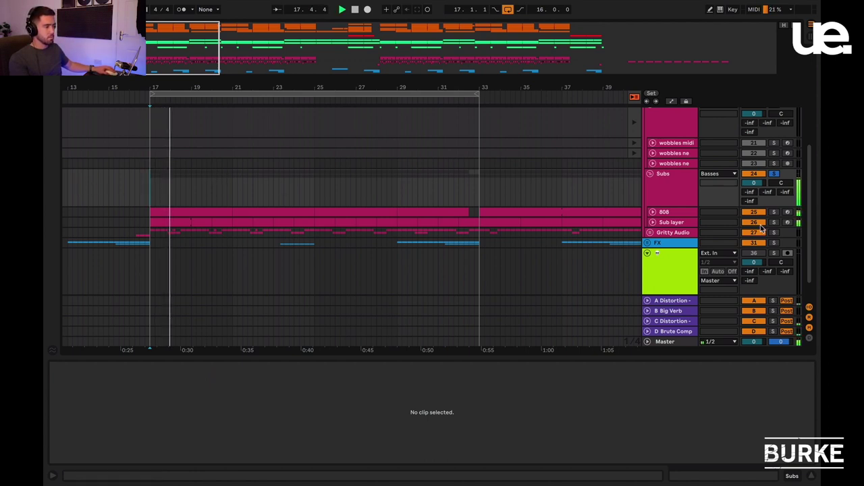
Unfold the 808 and Sub layer tracks and examine their MIDI note patterns from bar 17
{"action": "left_click", "coordinate": [653, 212]}
{"action": "left_click", "coordinate": [653, 259]}
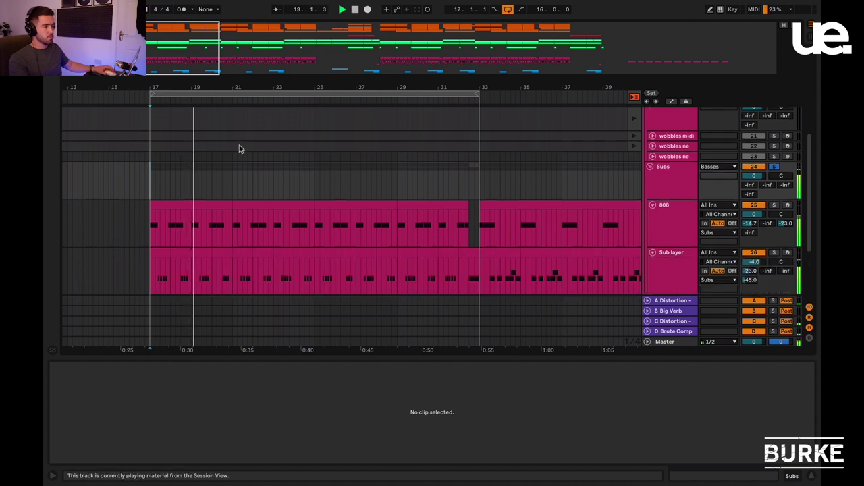
{"action": "scroll", "coordinate": [208, 198], "scroll_direction": "up", "scroll_amount": 3}
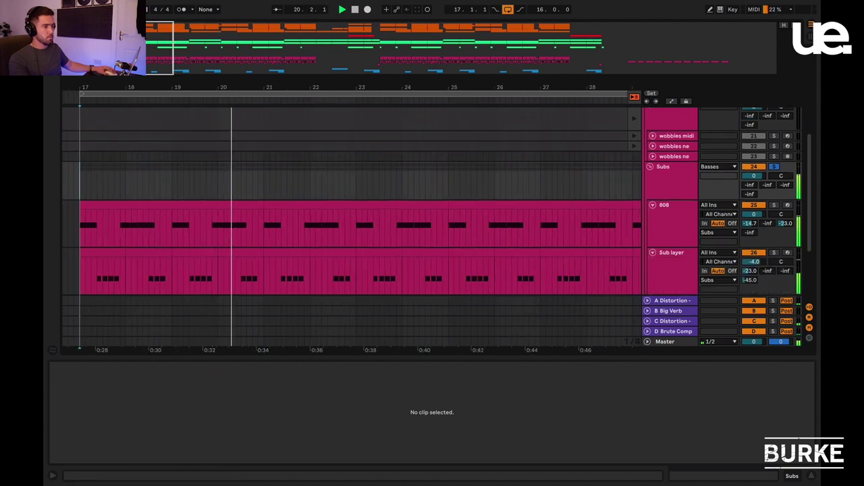
{"action": "scroll", "coordinate": [208, 197], "scroll_direction": "down", "scroll_amount": 3}
Stop playback and show the 808 track's device chain, selecting its Burkes Redux 808 4 B sampler
{"action": "left_click", "coordinate": [666, 216]}
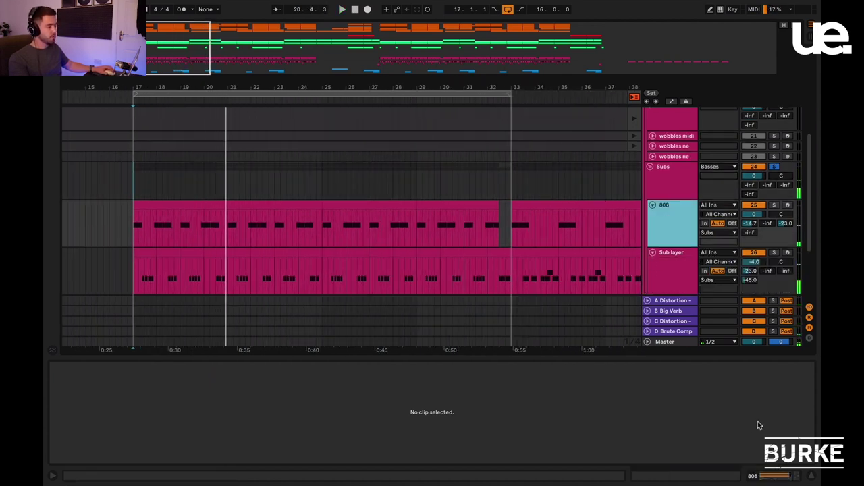
{"action": "left_click", "coordinate": [763, 477]}
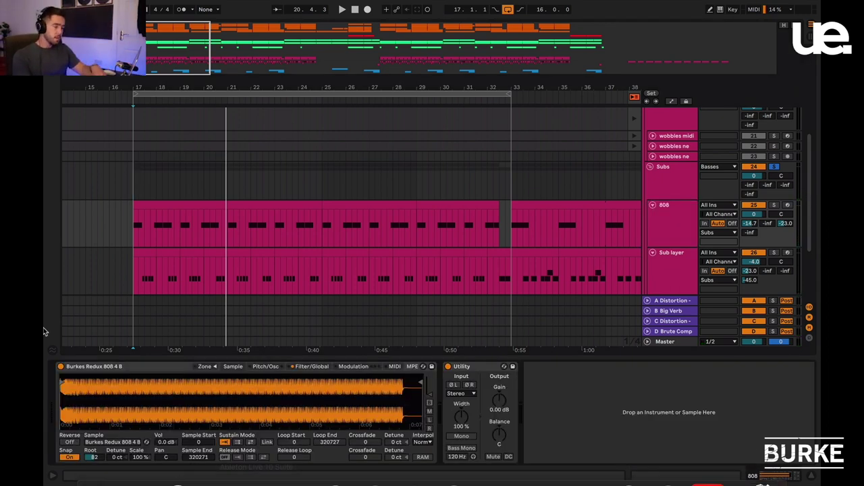
{"action": "left_click", "coordinate": [139, 366]}
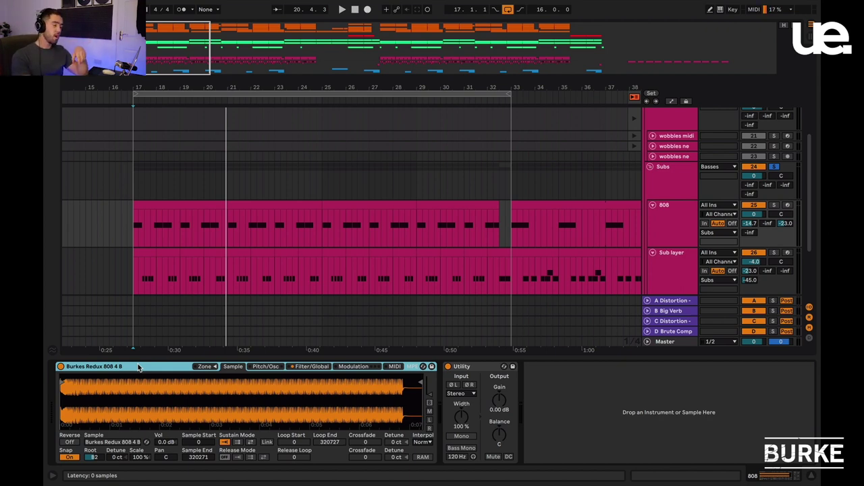
Select bar 17 on the Sub layer track and expand its Operator device to show the synth settings
{"action": "left_click", "coordinate": [135, 190]}
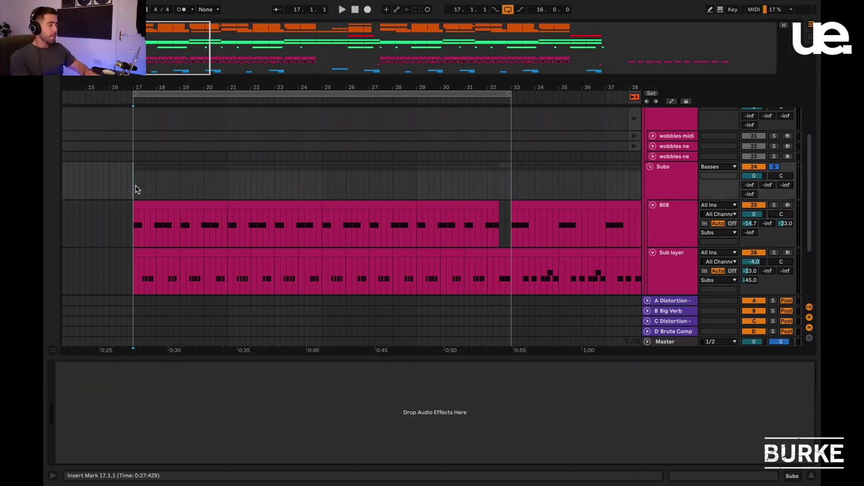
{"action": "key", "text": "ctrl+shift+t"}
{"action": "left_click_drag", "start_coordinate": [203, 199], "coordinate": [223, 181]}
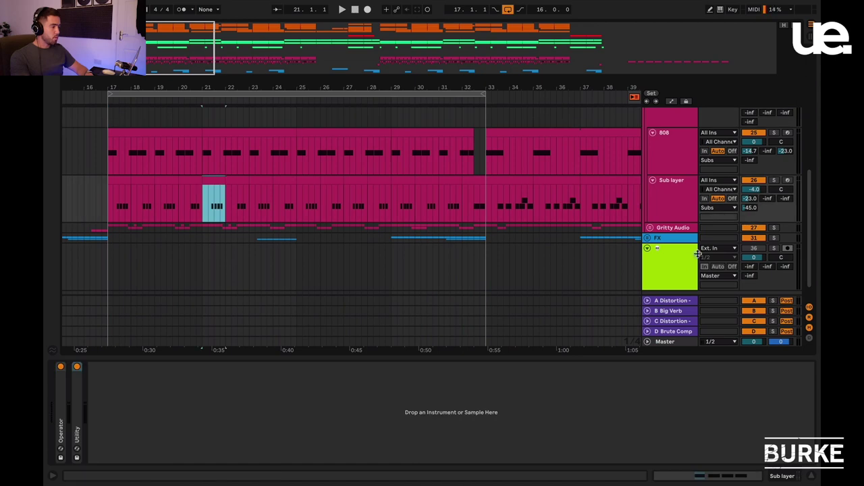
{"action": "left_click", "coordinate": [676, 176]}
{"action": "left_click_drag", "start_coordinate": [120, 180], "coordinate": [113, 179]}
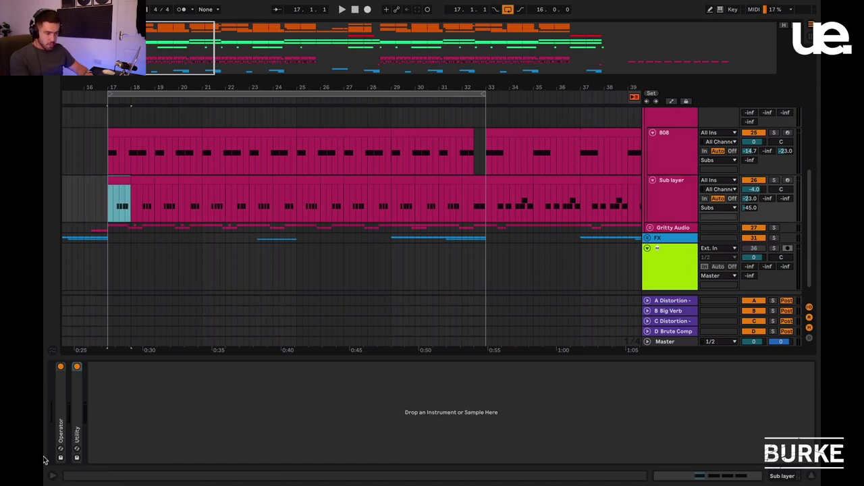
{"action": "double_click", "coordinate": [61, 435]}
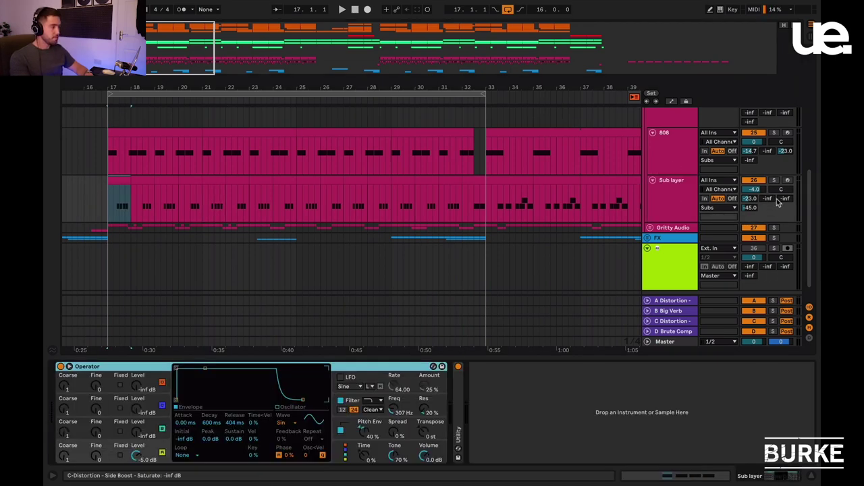
Solo the Sub layer track, play it from bar 17, and take it out of solo again
{"action": "left_click", "coordinate": [773, 173]}
{"action": "left_click", "coordinate": [775, 181]}
{"action": "key", "text": "space"}
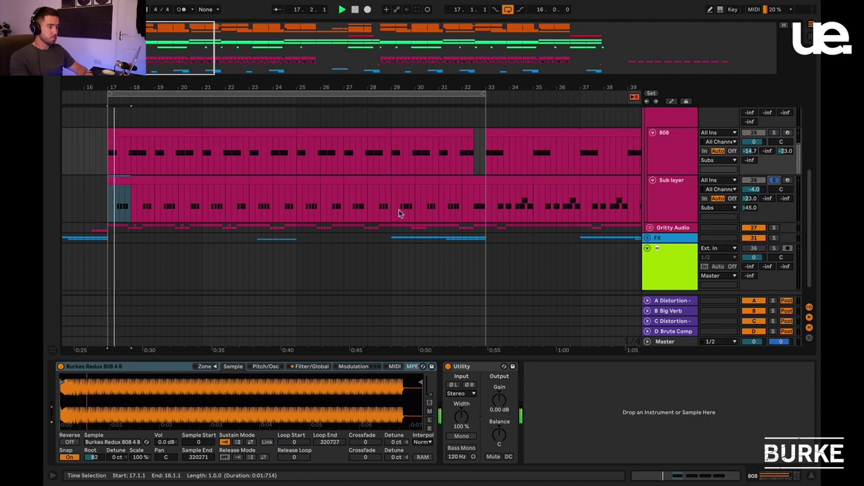
{"action": "left_click", "coordinate": [774, 182]}
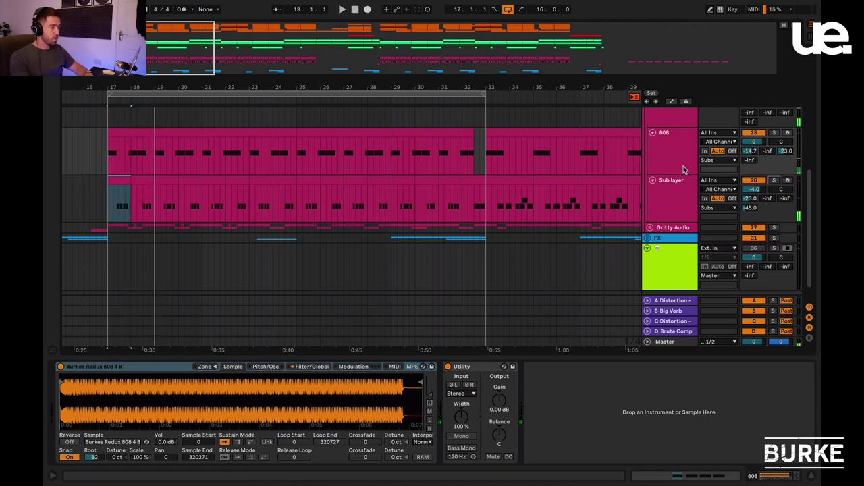
Fold the Sub layer and 808 tracks, and mute the Subs group
{"action": "left_click", "coordinate": [653, 181]}
{"action": "left_click", "coordinate": [653, 140]}
{"action": "scroll", "coordinate": [666, 143], "scroll_direction": "up", "scroll_amount": 3}
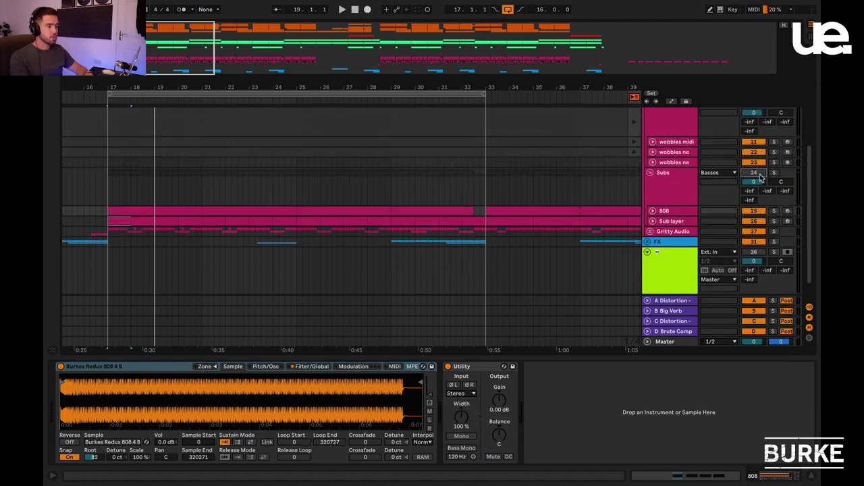
Play the mix from bar 17 with the Subs group muted, and stop playback
{"action": "left_click", "coordinate": [102, 175]}
{"action": "key", "text": "space"}
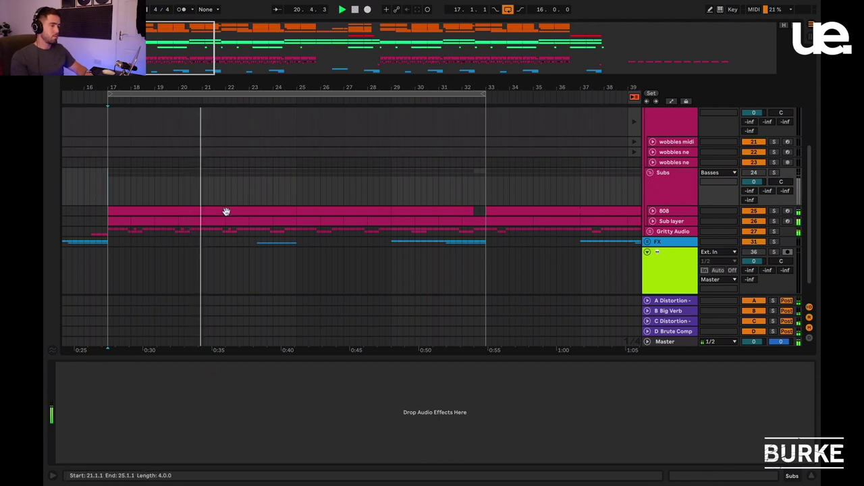
{"action": "left_click", "coordinate": [296, 189]}
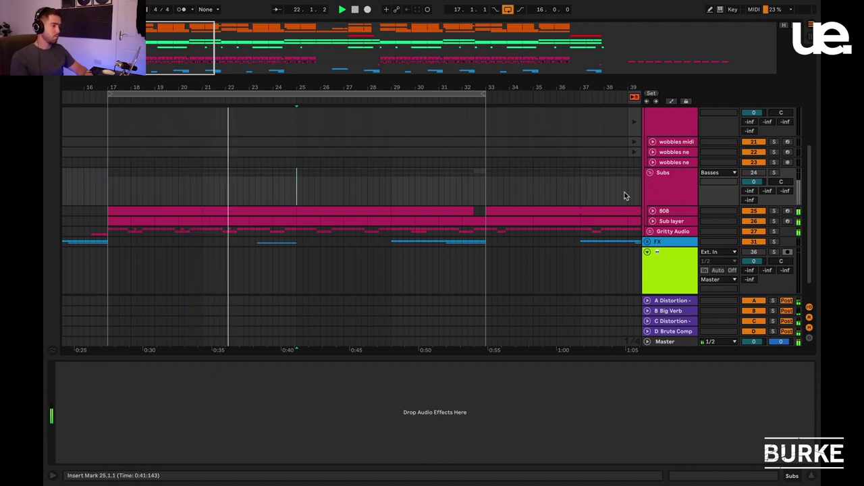
{"action": "key", "text": "space"}
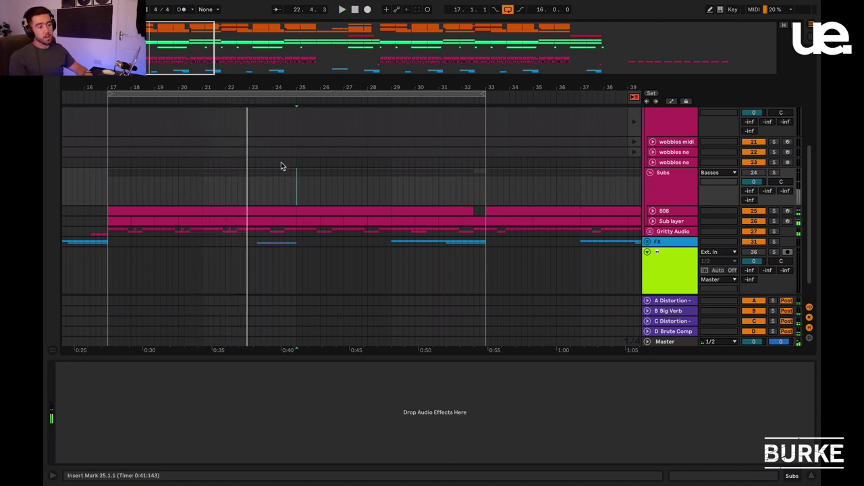
Unmute the Subs group and play the mix again from bar 17 for comparison
{"action": "left_click", "coordinate": [105, 188]}
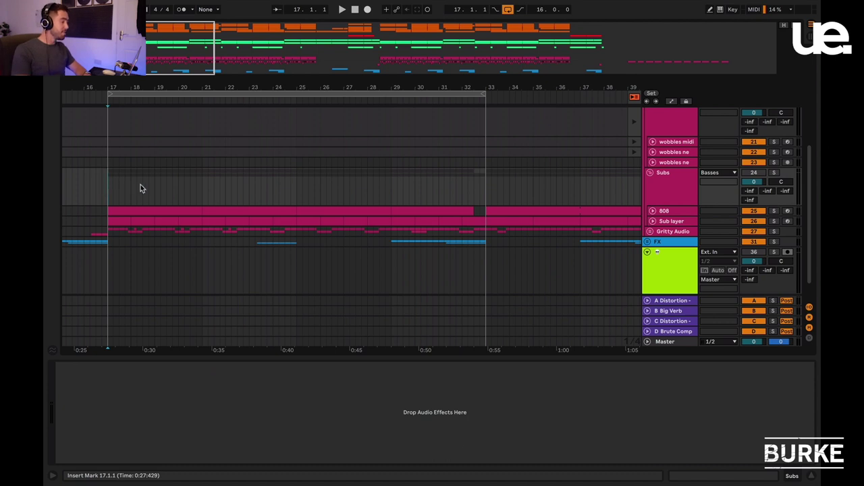
{"action": "left_click", "coordinate": [761, 174]}
{"action": "key", "text": "space"}
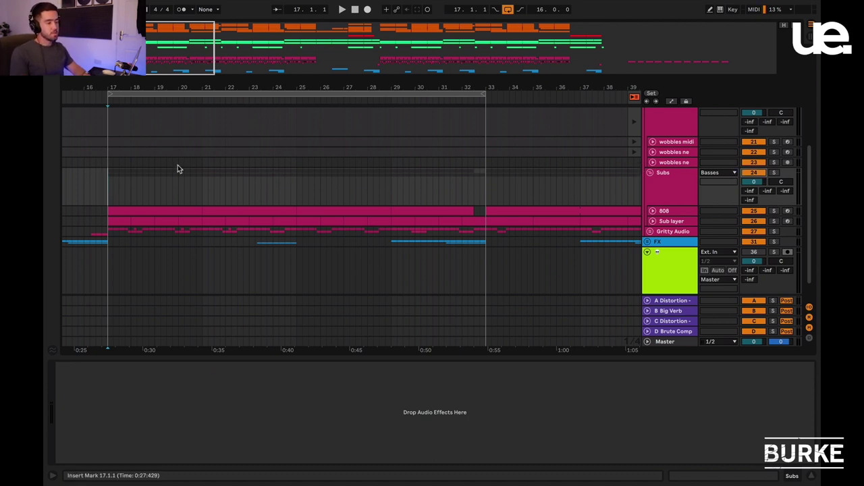
Switch to Session View and inspect the device chains of the three wobbles tracks, and select the Subs group
{"action": "left_click_drag", "start_coordinate": [156, 65], "coordinate": [187, 58]}
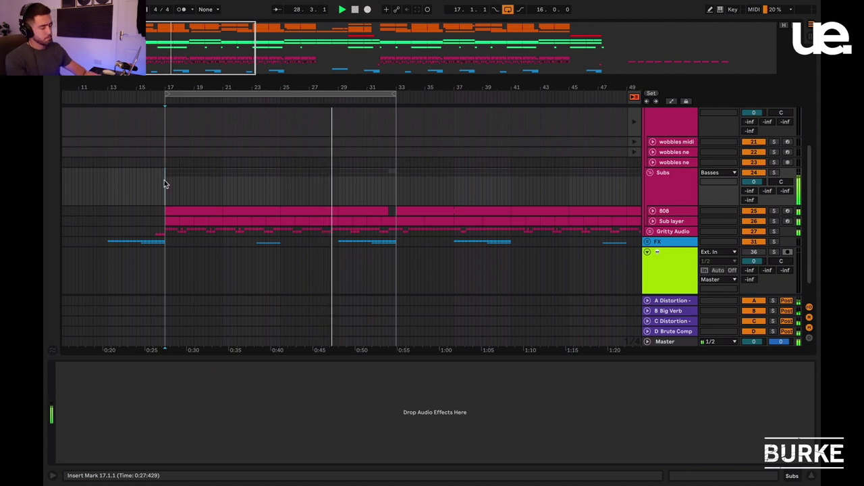
{"action": "key", "text": "Tab"}
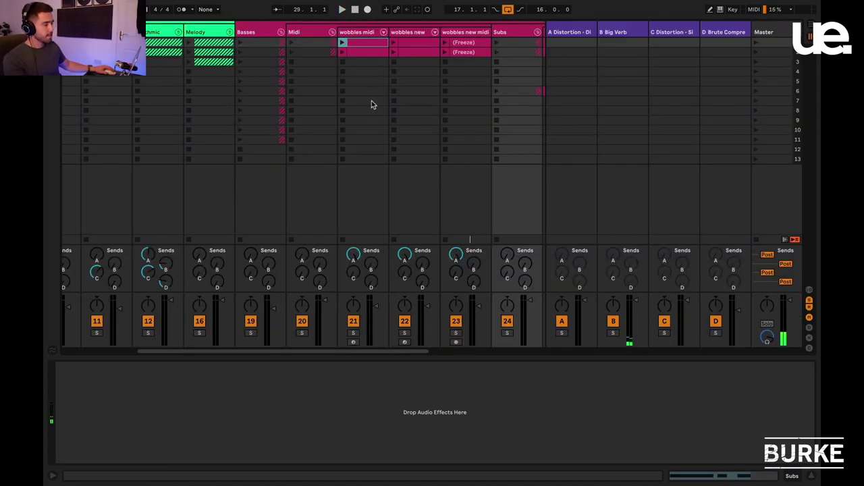
{"action": "scroll", "coordinate": [473, 81], "scroll_direction": "right", "scroll_amount": 3}
{"action": "left_click", "coordinate": [266, 34]}
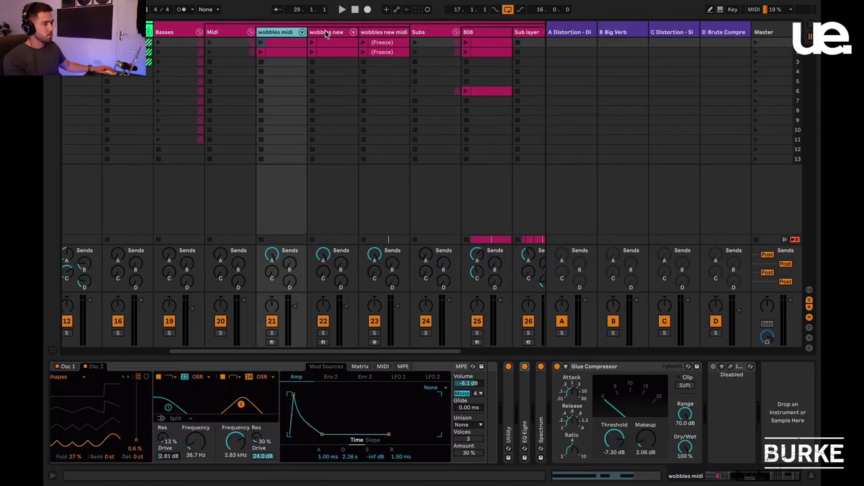
{"action": "left_click", "coordinate": [328, 34]}
{"action": "left_click", "coordinate": [368, 36]}
{"action": "left_click", "coordinate": [338, 32]}
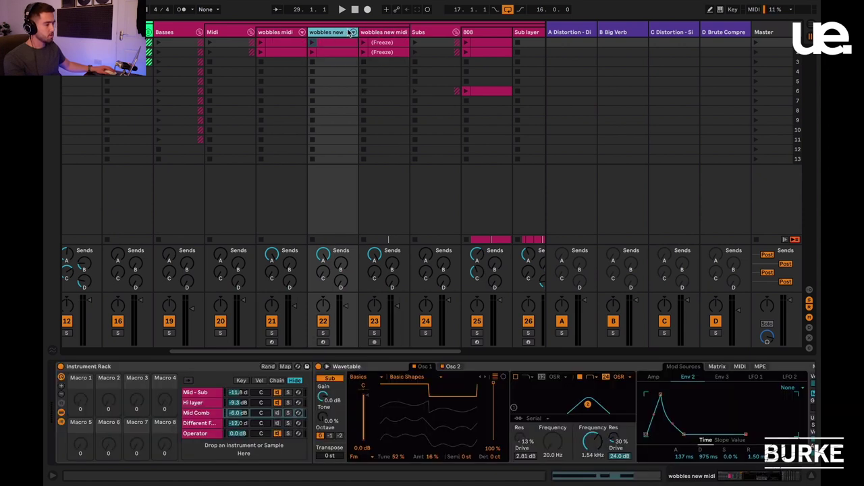
{"action": "scroll", "coordinate": [392, 31], "scroll_direction": "right", "scroll_amount": 6}
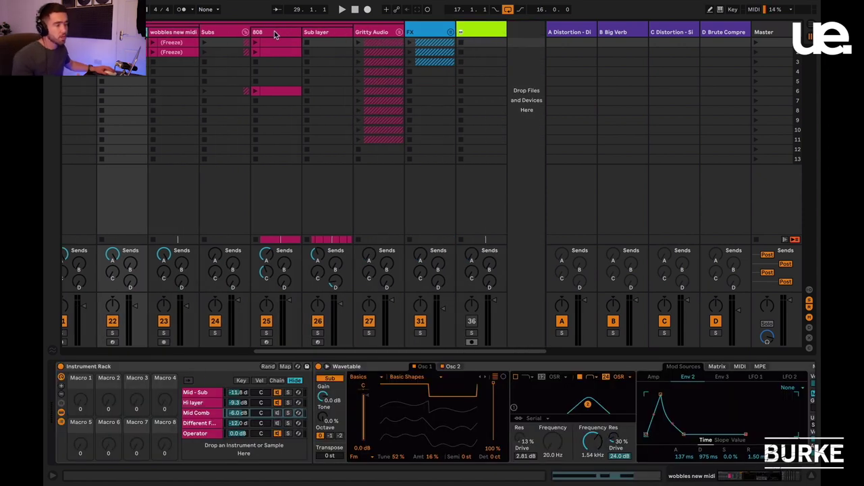
{"action": "left_click", "coordinate": [213, 34]}
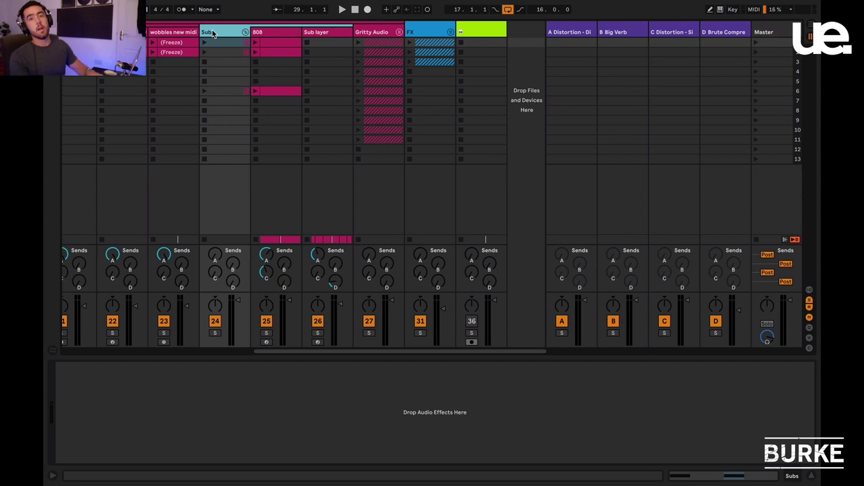